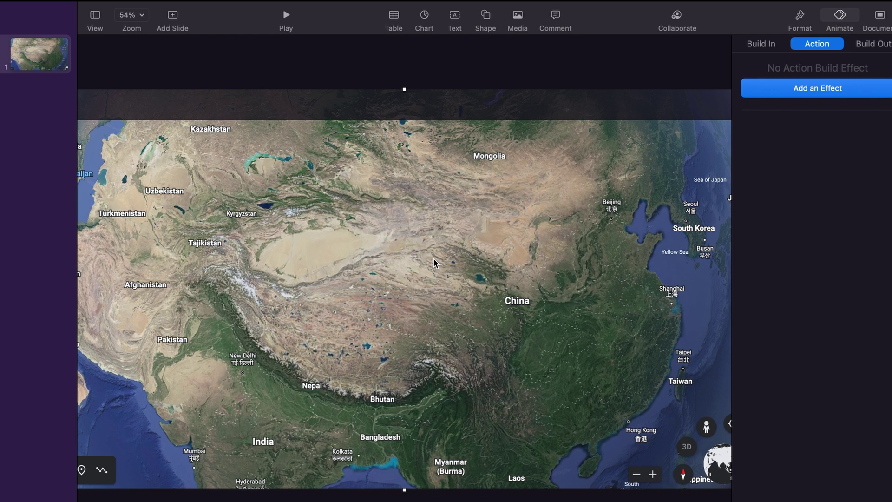
# Draw an open route with the pen tool from Bangladesh through China to Mongolia on the map
pyautogui.click(563, 38)
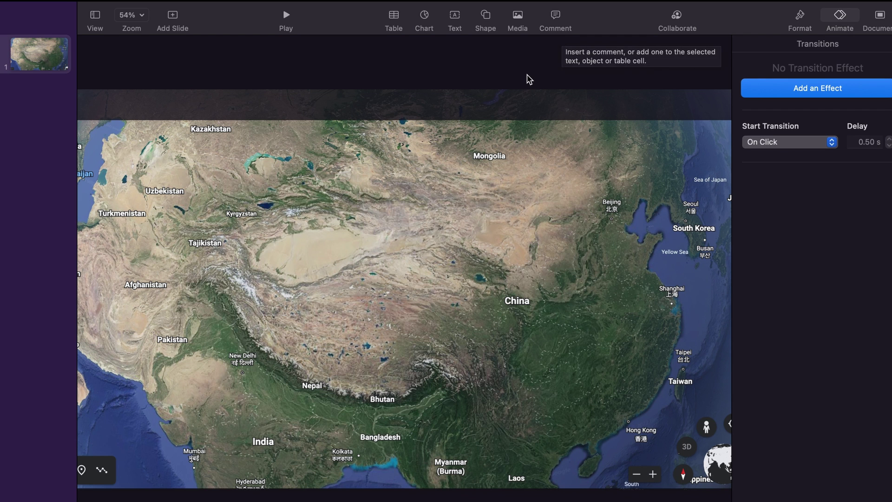
pyautogui.click(487, 16)
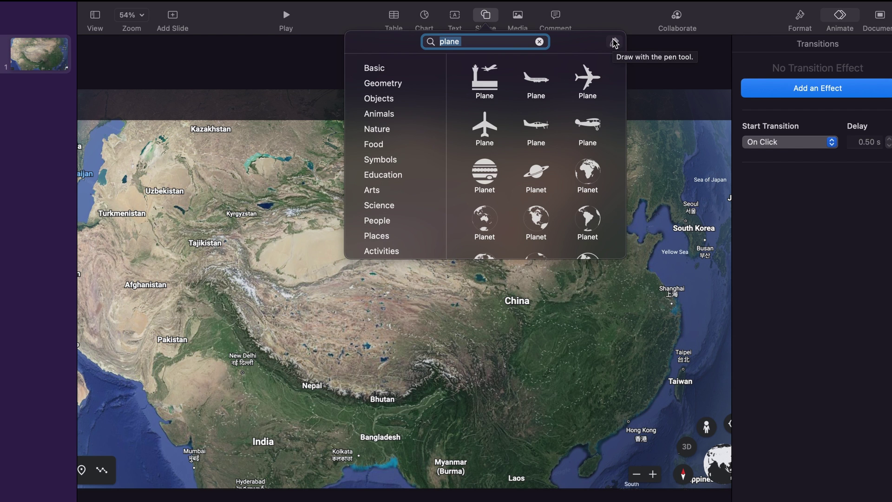
pyautogui.click(614, 43)
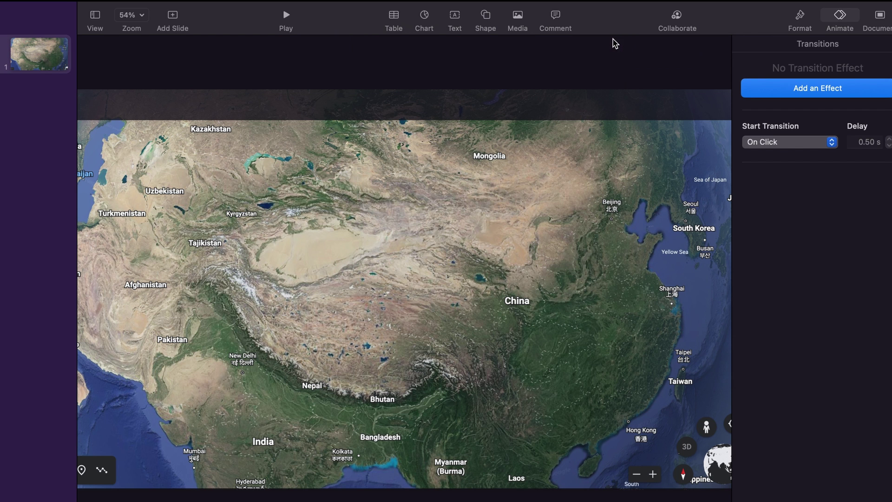
pyautogui.click(381, 440)
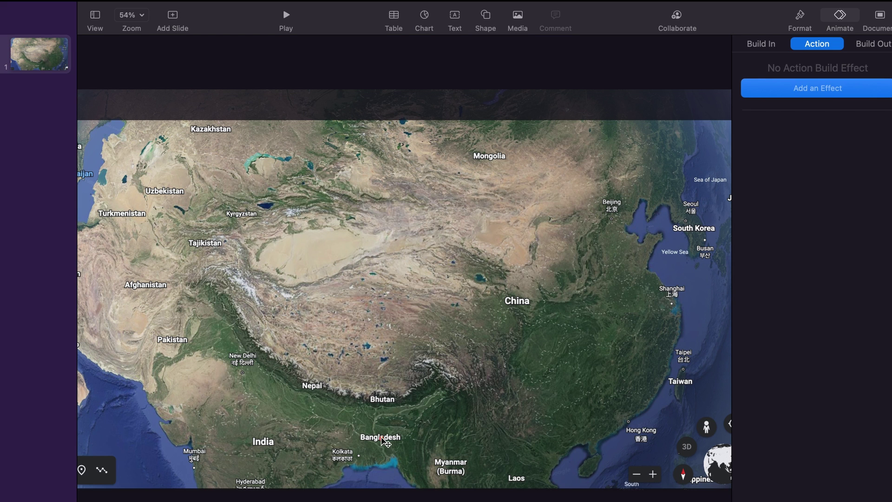
pyautogui.click(521, 302)
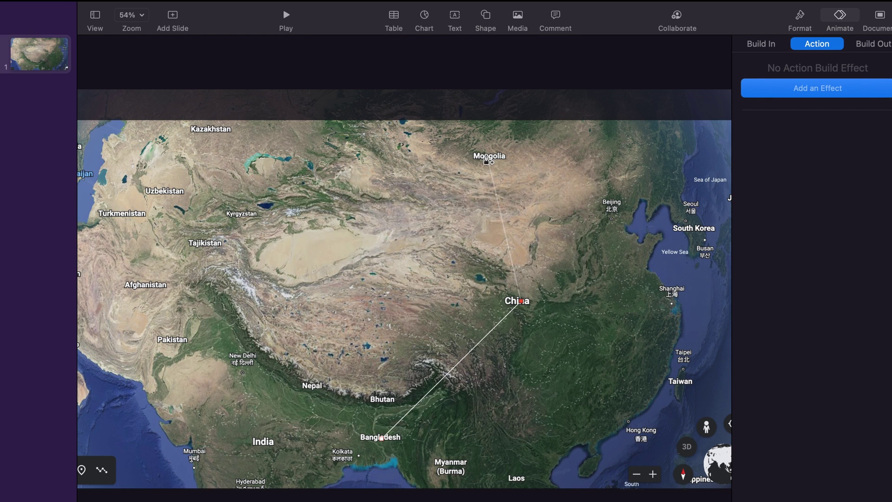
pyautogui.doubleClick(487, 158)
# Give the route line a yellow 8 pt stroke and a drop shadow
pyautogui.click(800, 17)
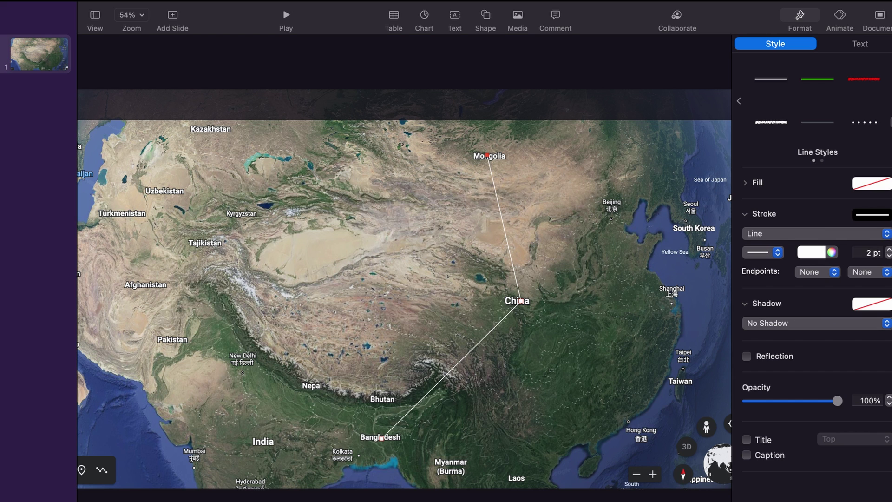
pyautogui.click(891, 98)
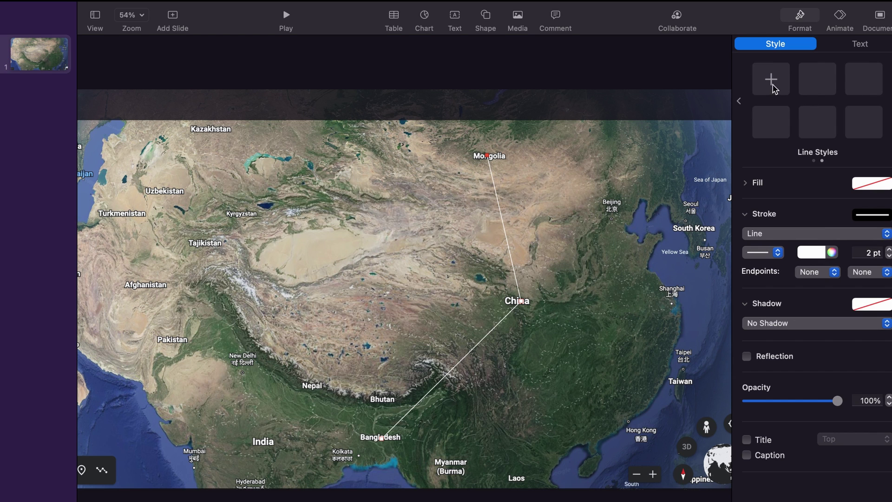
pyautogui.click(740, 100)
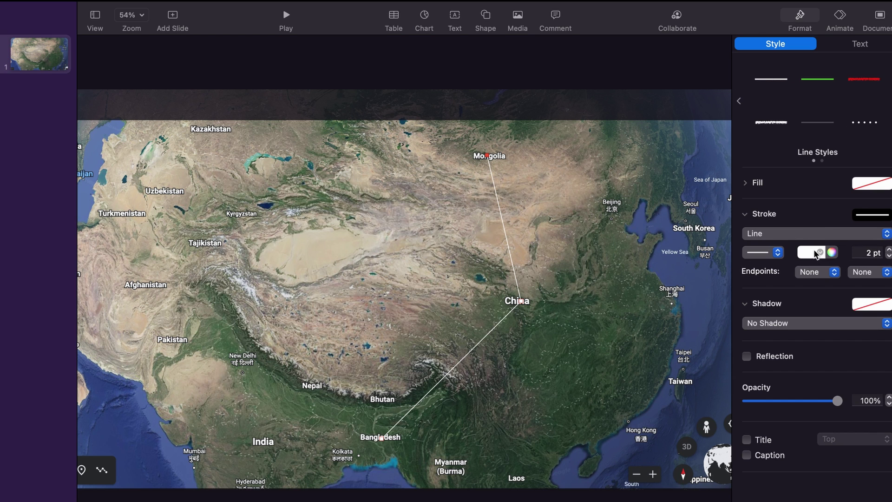
pyautogui.click(813, 252)
pyautogui.click(826, 293)
pyautogui.click(889, 250)
pyautogui.click(889, 250)
pyautogui.click(889, 249)
pyautogui.click(889, 249)
pyautogui.click(889, 249)
pyautogui.click(889, 250)
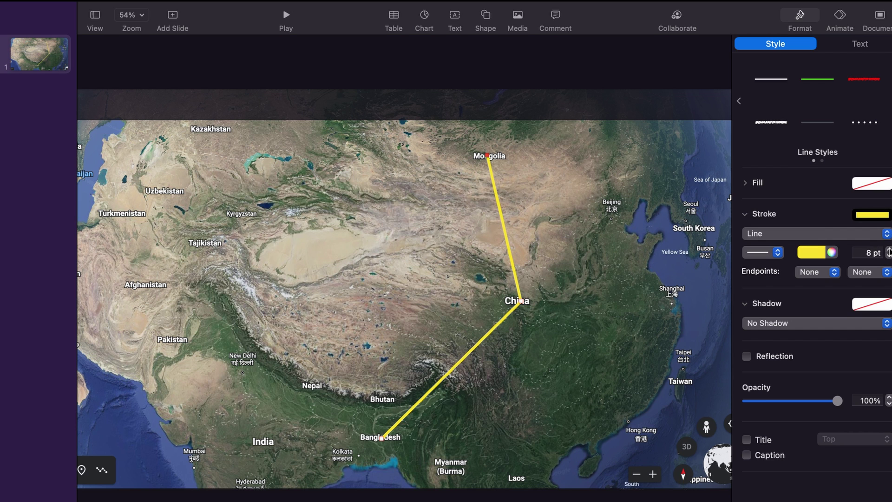
pyautogui.click(842, 324)
pyautogui.click(833, 336)
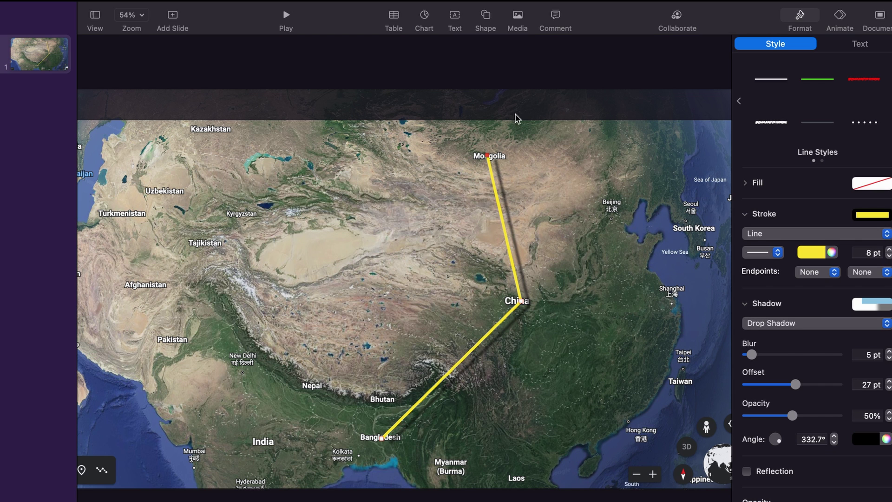
# Insert the top-view airliner shape at the route's Bangladesh end and rotate it to about 52.2°
pyautogui.click(486, 17)
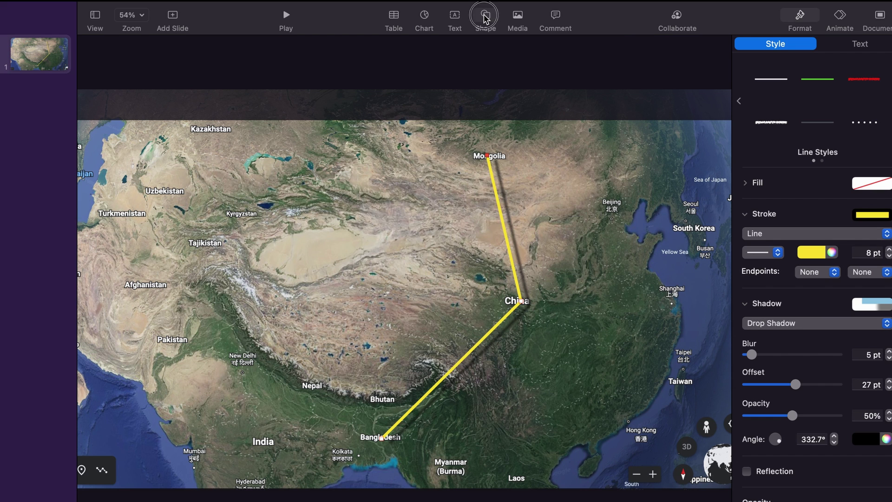
pyautogui.click(476, 41)
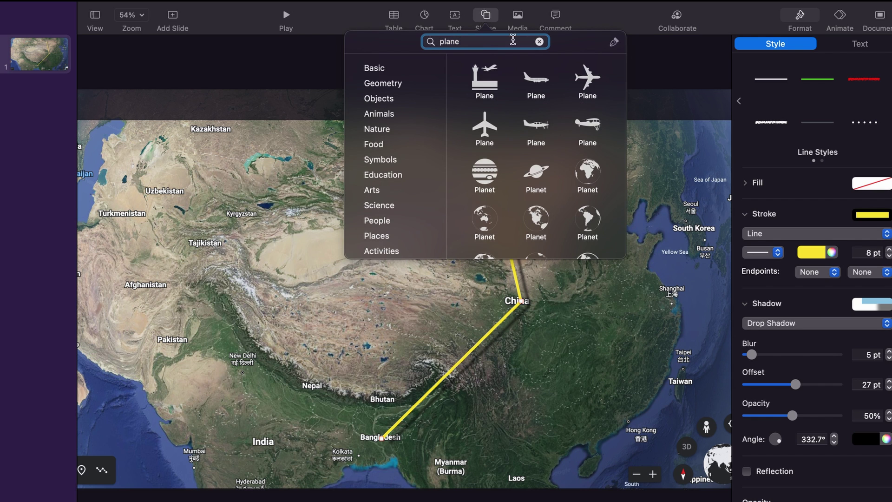
pyautogui.click(591, 78)
pyautogui.click(401, 325)
pyautogui.moveTo(401, 325); pyautogui.dragTo(381, 441)
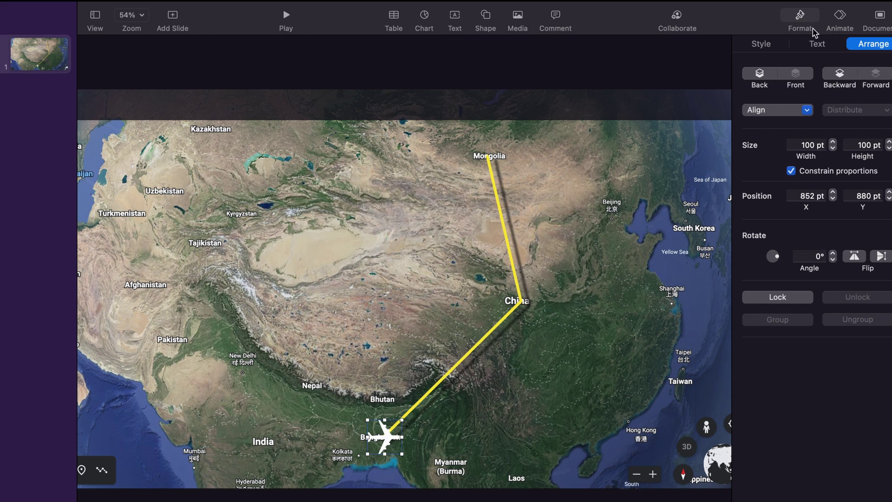
pyautogui.moveTo(776, 256); pyautogui.dragTo(775, 257)
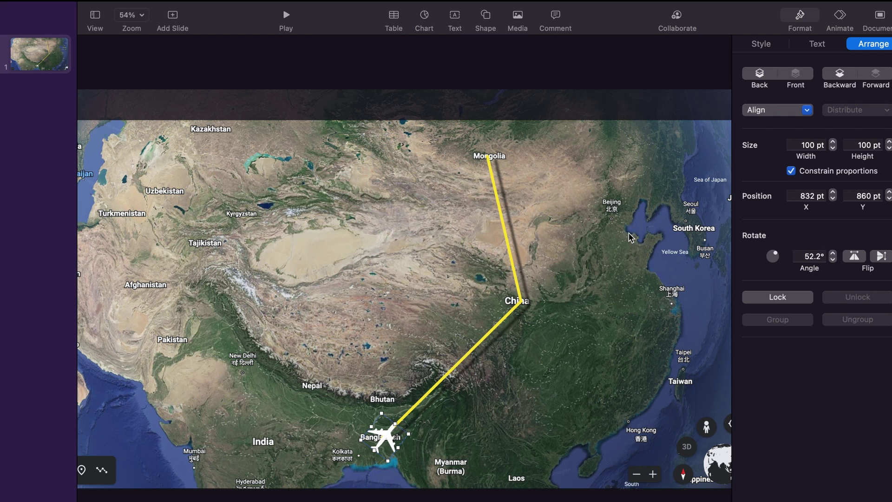
# Add a Line Draw build-in effect to the yellow route line
pyautogui.click(464, 357)
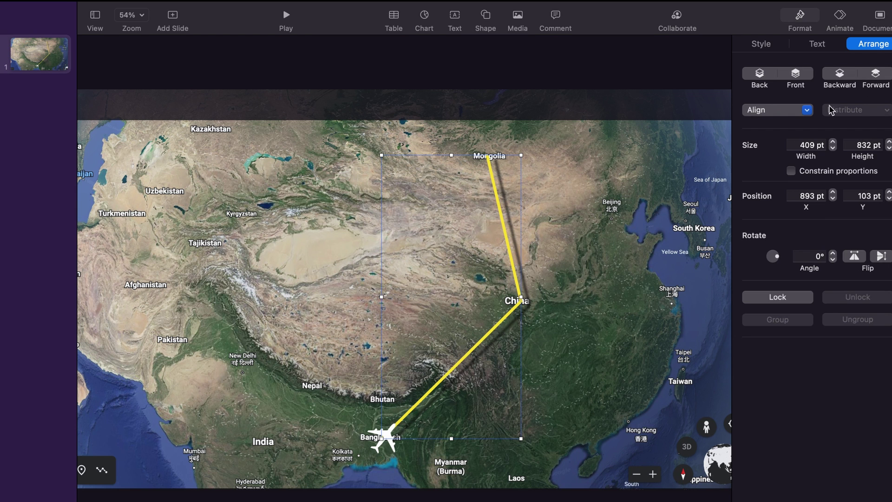
pyautogui.click(840, 16)
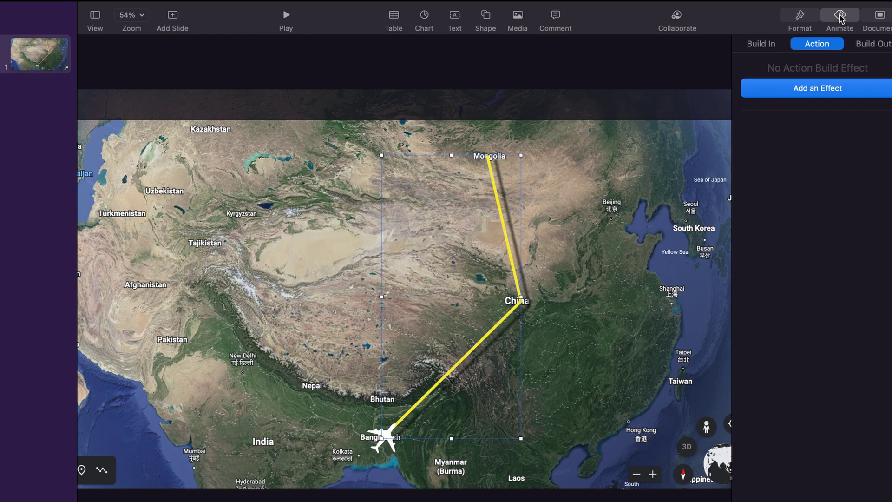
pyautogui.click(761, 44)
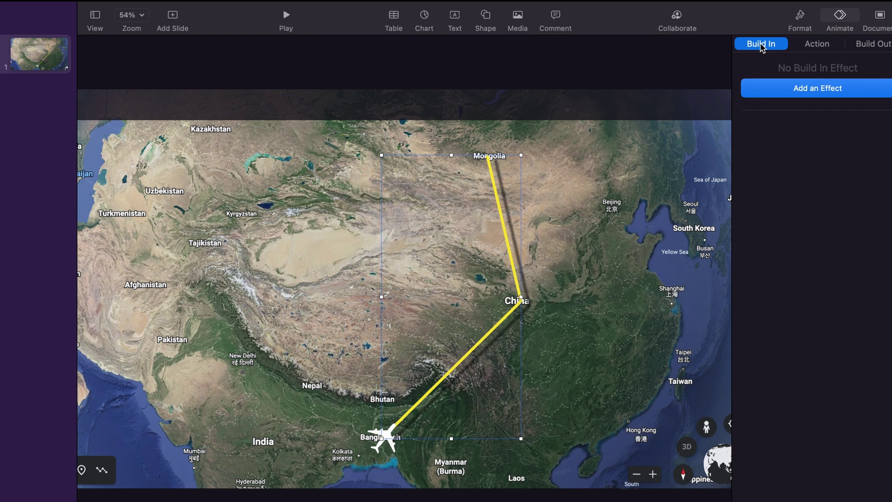
pyautogui.click(798, 94)
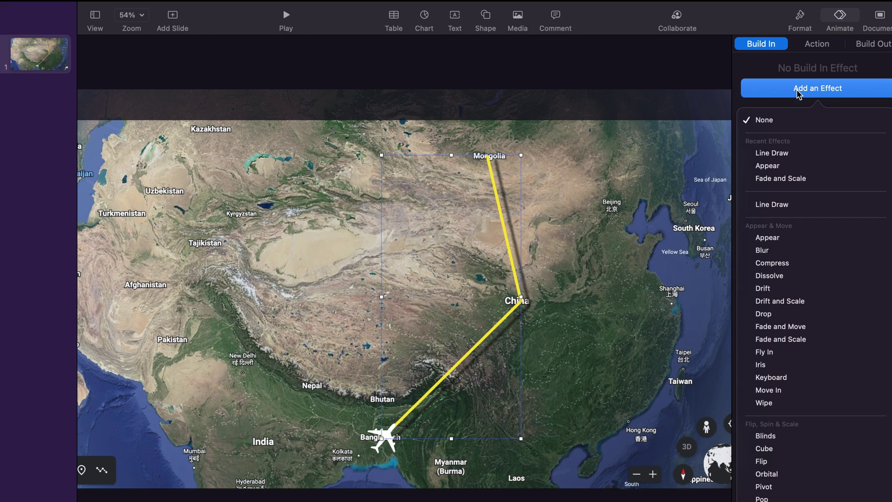
pyautogui.click(785, 155)
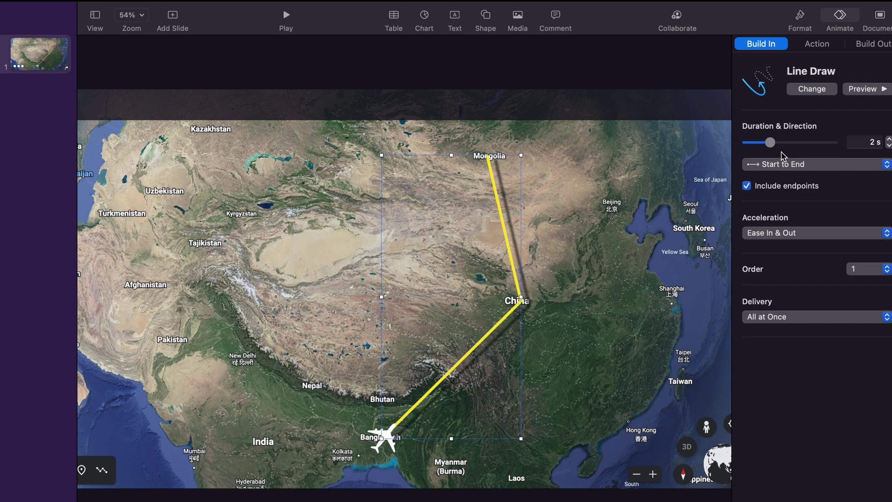
# Set the Line Draw duration to 6 s and preview the animation
pyautogui.moveTo(772, 144); pyautogui.dragTo(792, 145)
pyautogui.click(888, 146)
pyautogui.click(888, 146)
pyautogui.click(859, 90)
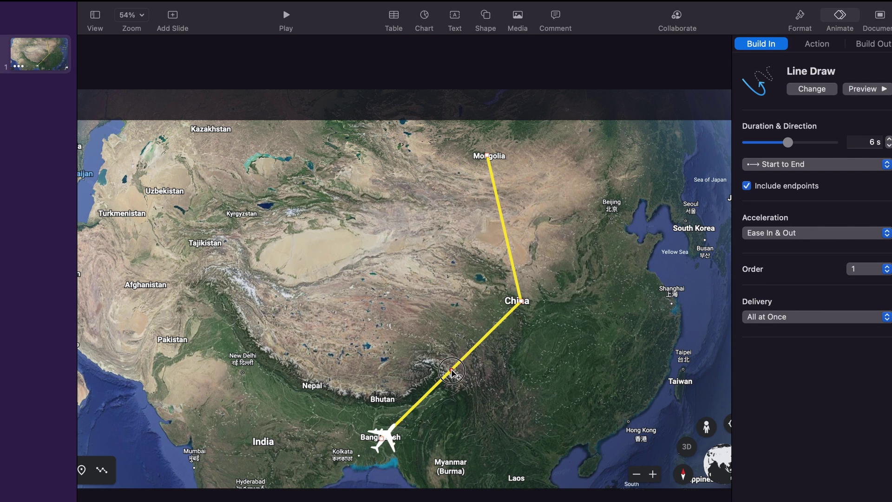
# Bend both straight route segments into outward arcs, one between Bangladesh and China and one between China and Mongolia
pyautogui.click(450, 370)
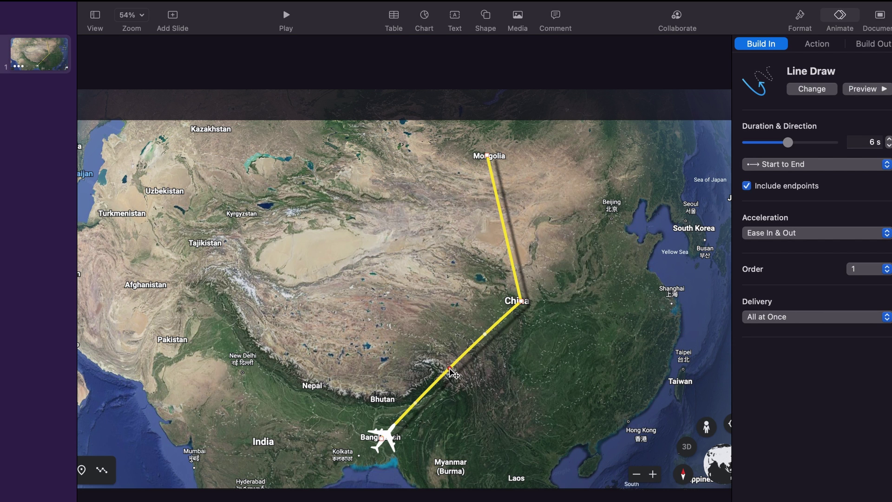
pyautogui.moveTo(450, 370); pyautogui.dragTo(429, 349)
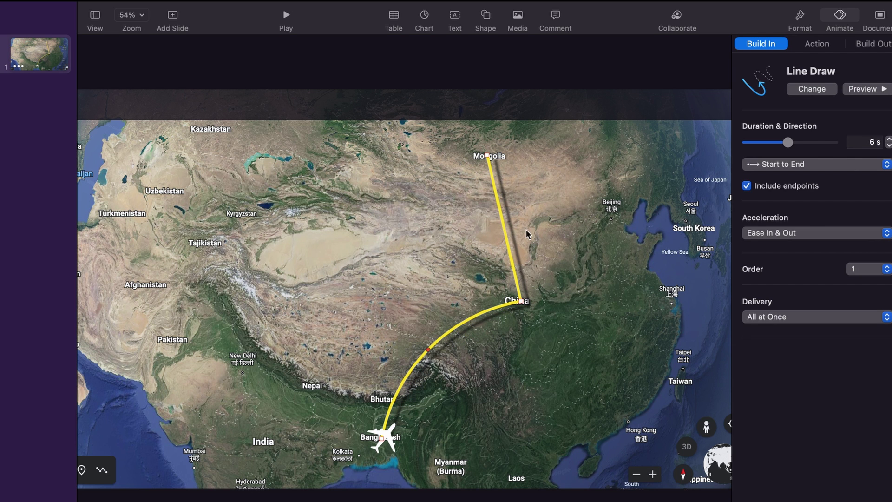
pyautogui.click(507, 227)
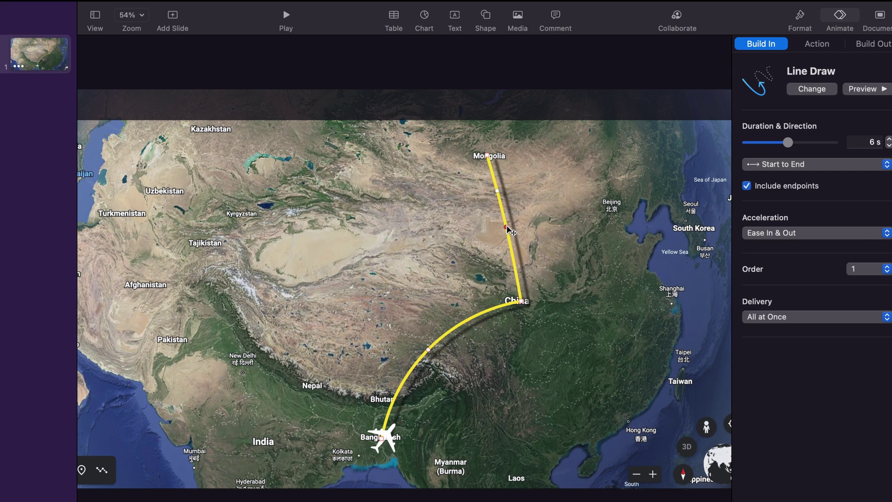
pyautogui.moveTo(512, 226); pyautogui.dragTo(515, 226)
pyautogui.moveTo(525, 228); pyautogui.dragTo(535, 226)
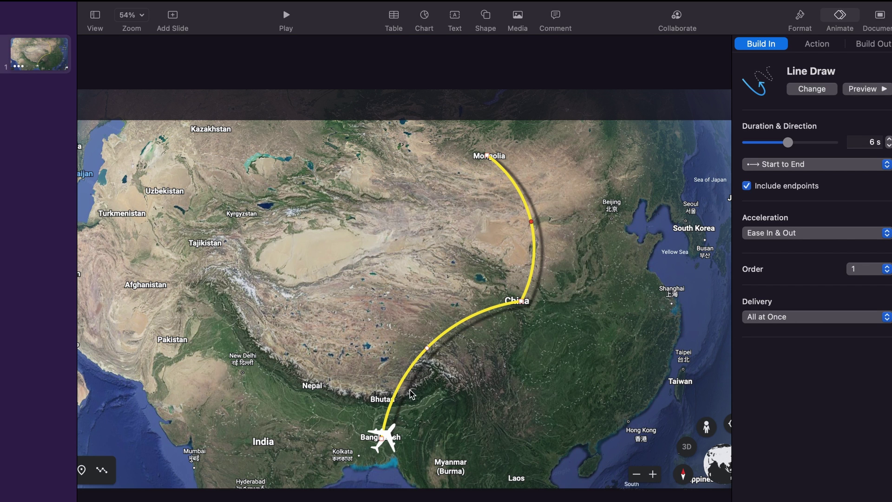
pyautogui.press('Escape')
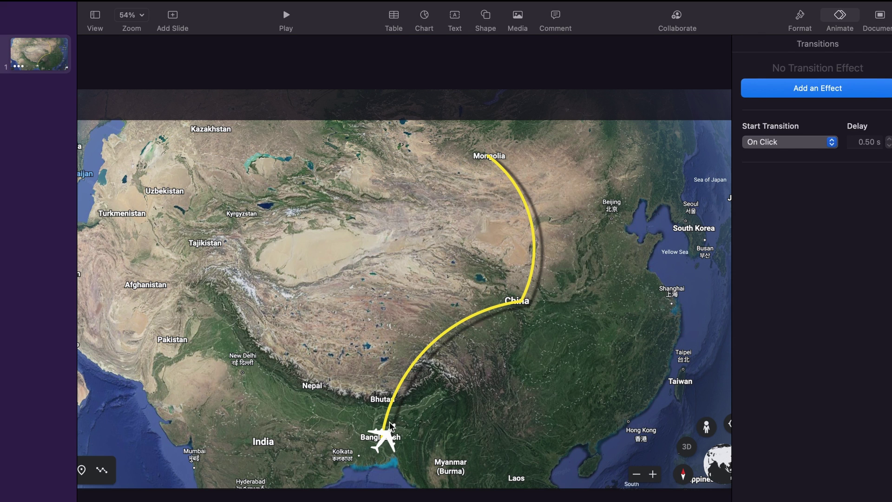
# Rotate the plane to about 81.3° and nudge it left to X 838 pt so it lines up with the curved route
pyautogui.click(390, 430)
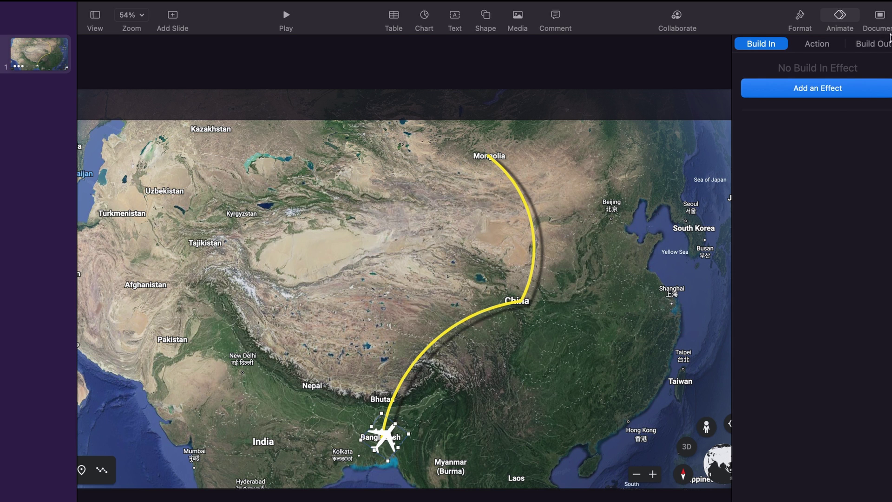
pyautogui.click(800, 17)
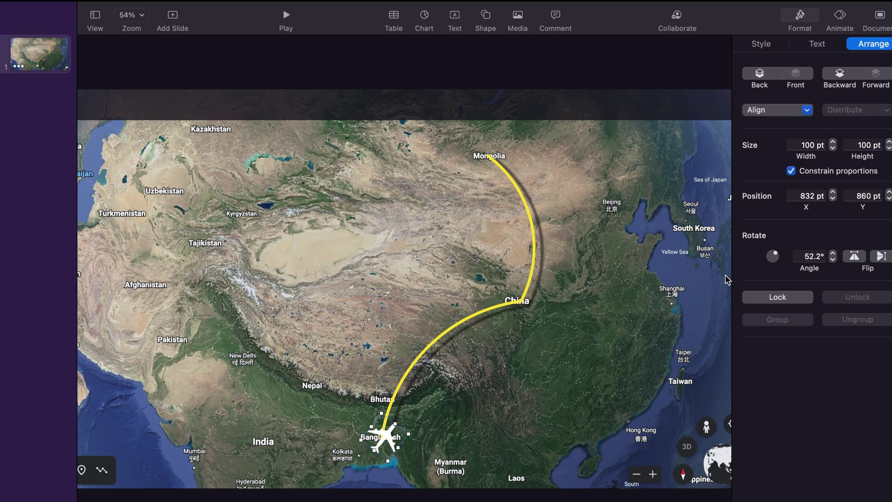
pyautogui.moveTo(774, 259); pyautogui.dragTo(775, 254)
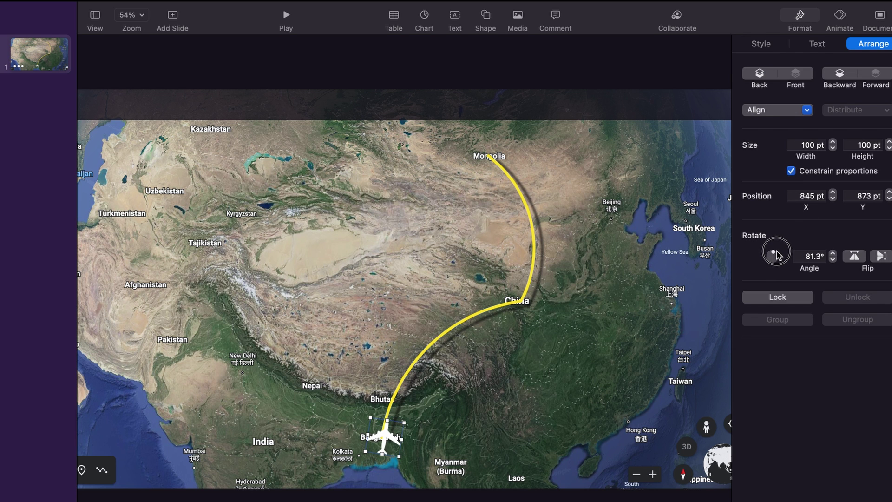
pyautogui.press('Left')
pyautogui.press('Left')
pyautogui.press('Left')
pyautogui.press('Left')
pyautogui.press('Left')
pyautogui.press('Left')
pyautogui.press('Left')
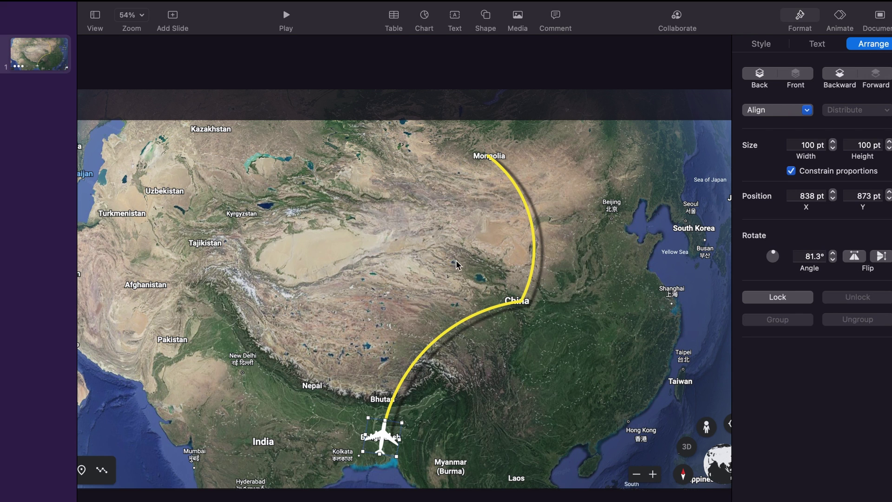
# Preview the Line Draw build-in on the curved route line
pyautogui.click(464, 320)
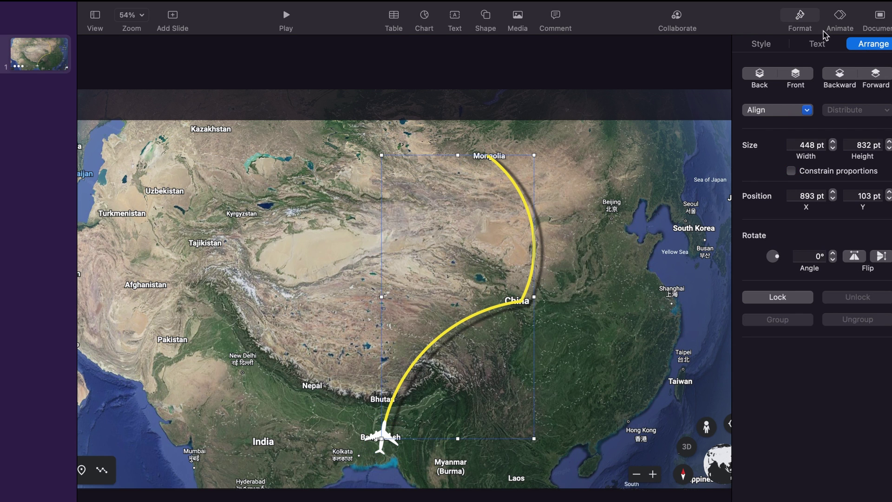
pyautogui.click(840, 19)
pyautogui.click(857, 89)
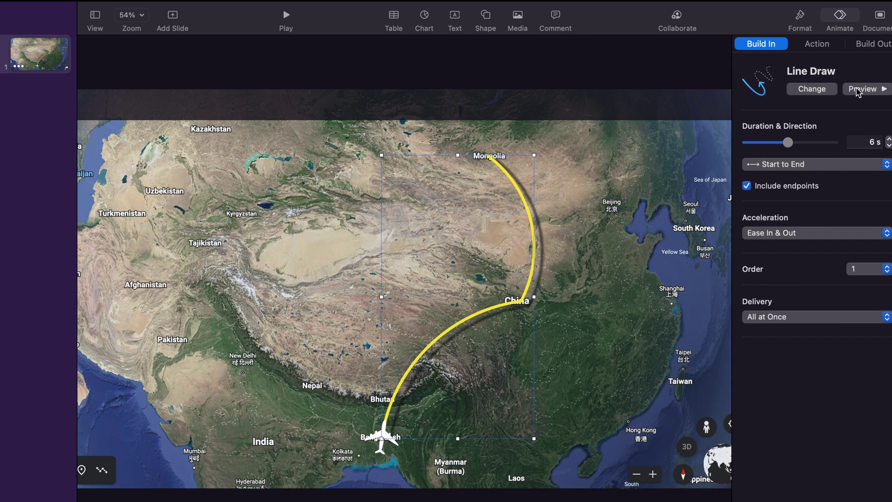
# Apply the red shape style and a drop shadow to the plane
pyautogui.click(383, 446)
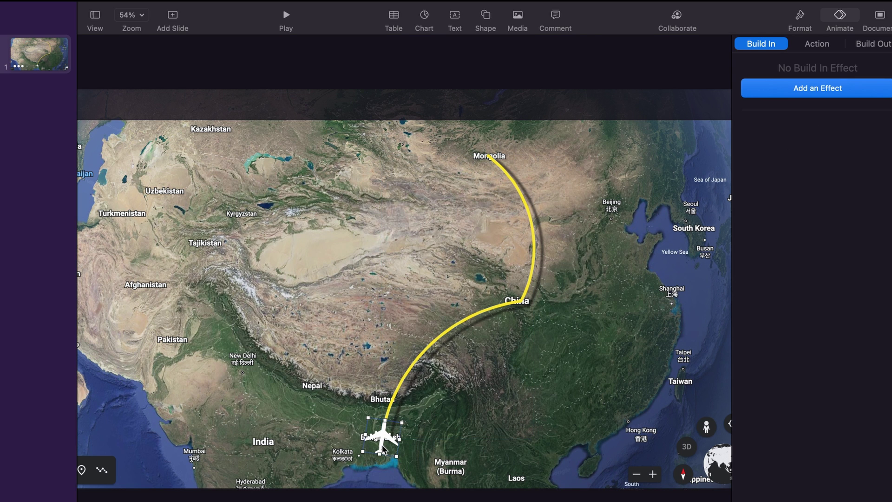
pyautogui.click(800, 18)
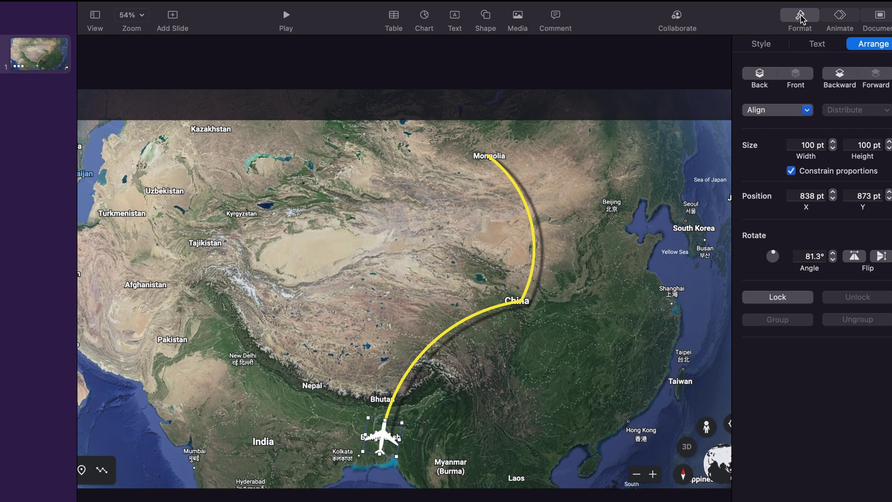
pyautogui.click(763, 44)
pyautogui.click(777, 124)
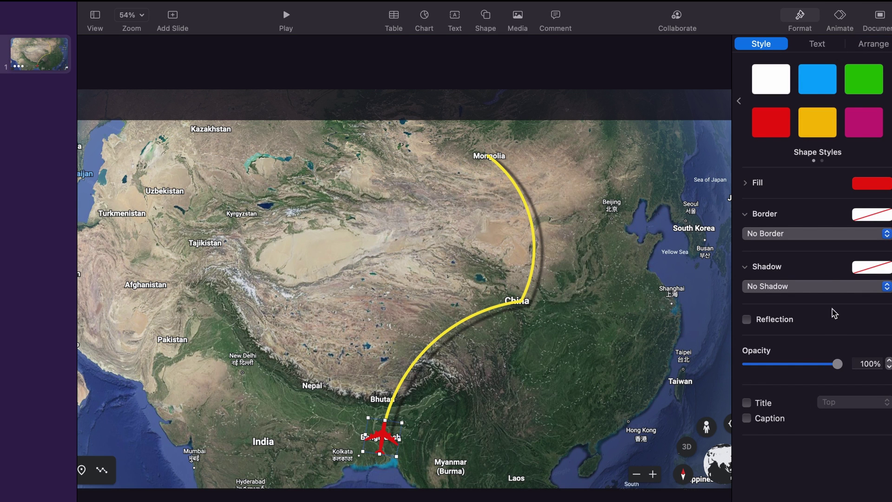
pyautogui.click(826, 288)
pyautogui.click(807, 300)
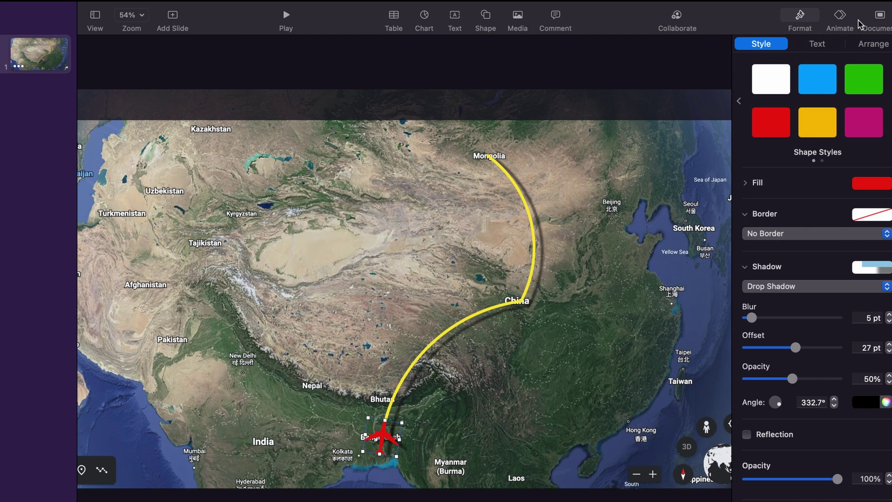
# Add a Rotate action to the plane with a 0° angle, 60 rotations and a 0.3 s duration, and preview it
pyautogui.click(840, 18)
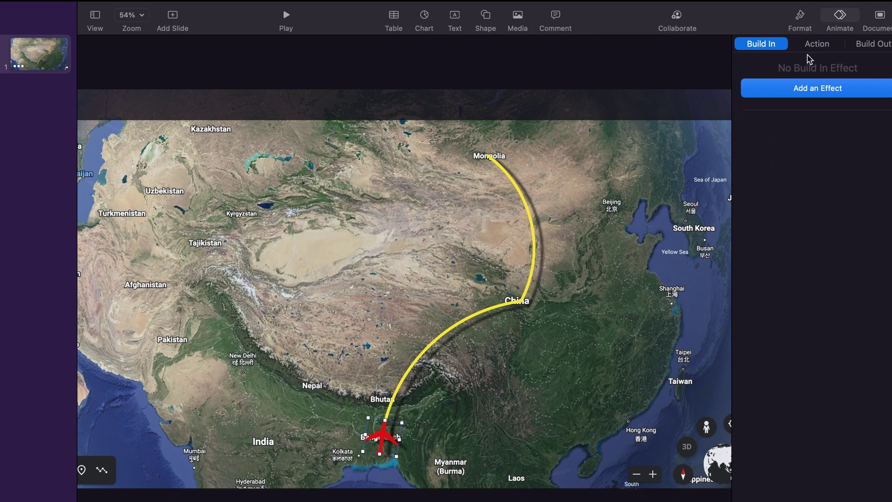
pyautogui.click(817, 44)
pyautogui.click(811, 96)
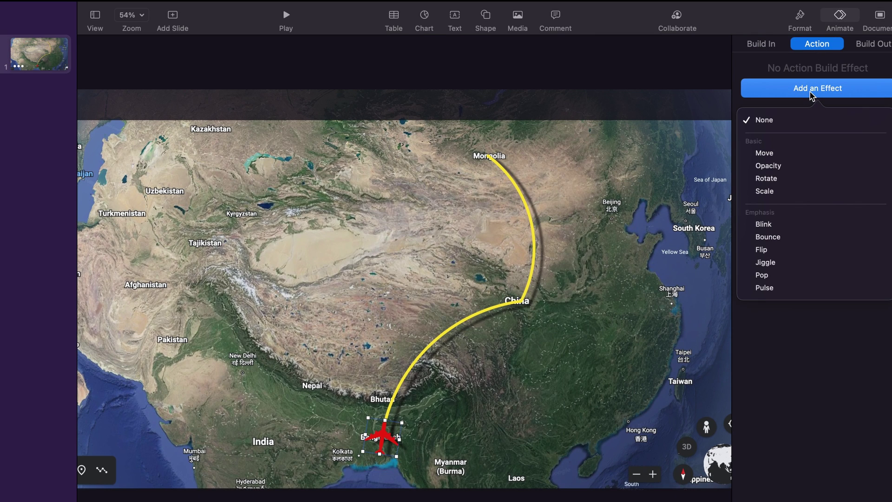
pyautogui.click(798, 183)
pyautogui.click(786, 217)
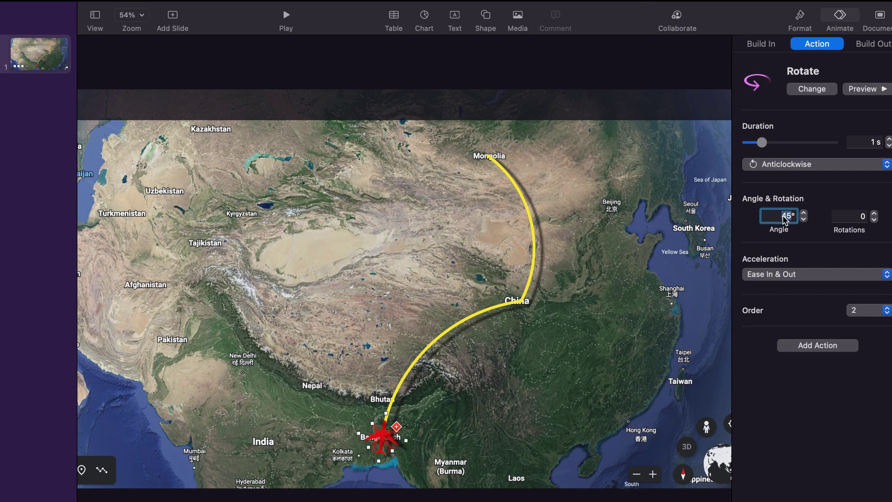
pyautogui.write('0')
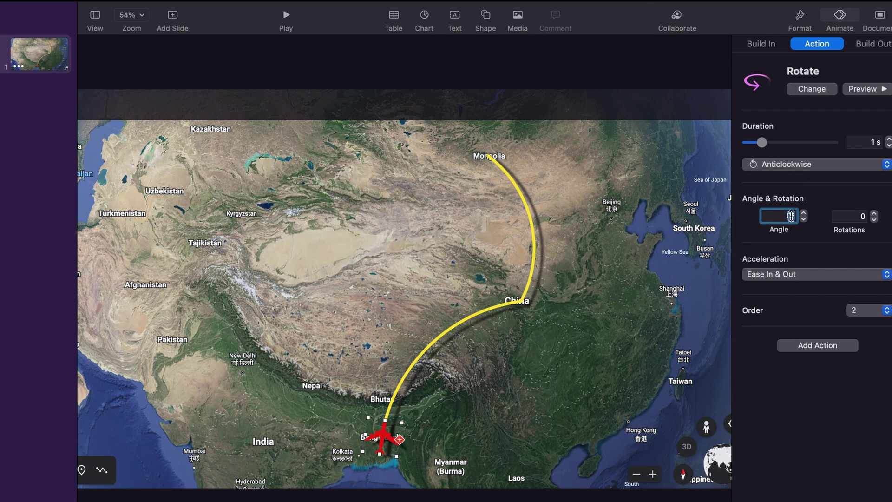
pyautogui.click(863, 217)
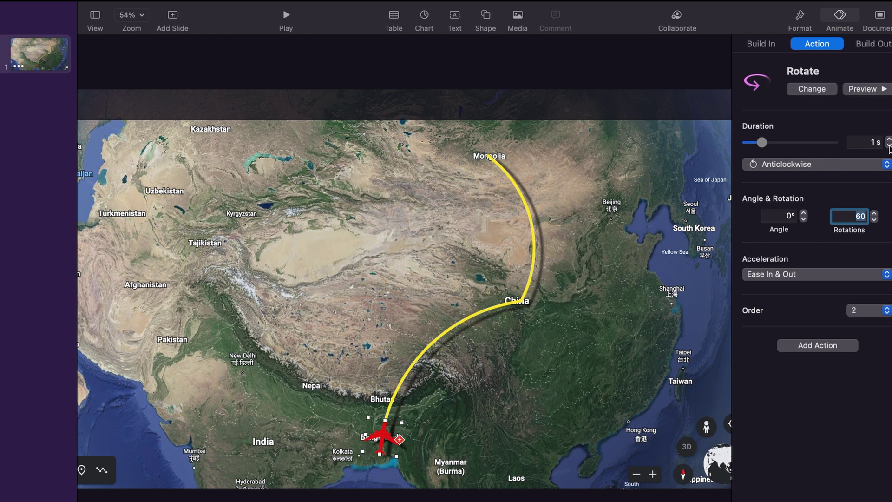
pyautogui.moveTo(762, 143); pyautogui.dragTo(754, 147)
pyautogui.click(864, 89)
# Add a Move action taking the plane to Mongolia and shape its motion path through China along the two yellow arcs
pyautogui.click(812, 347)
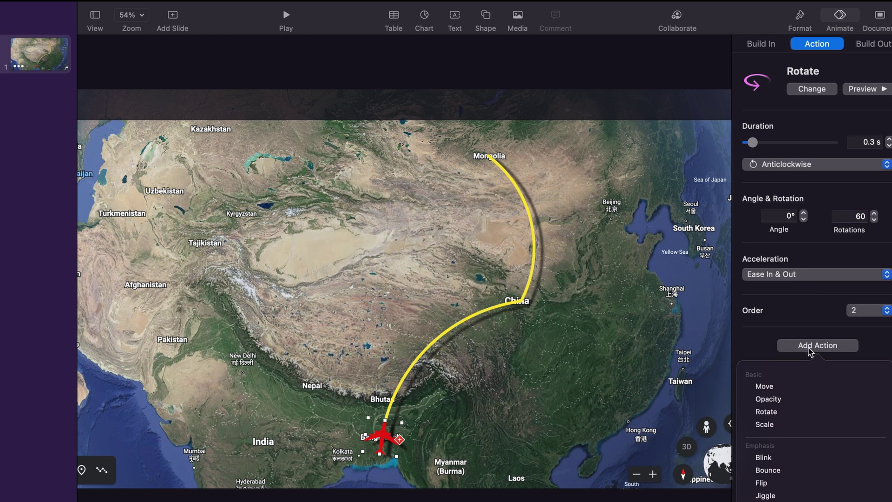
pyautogui.click(791, 386)
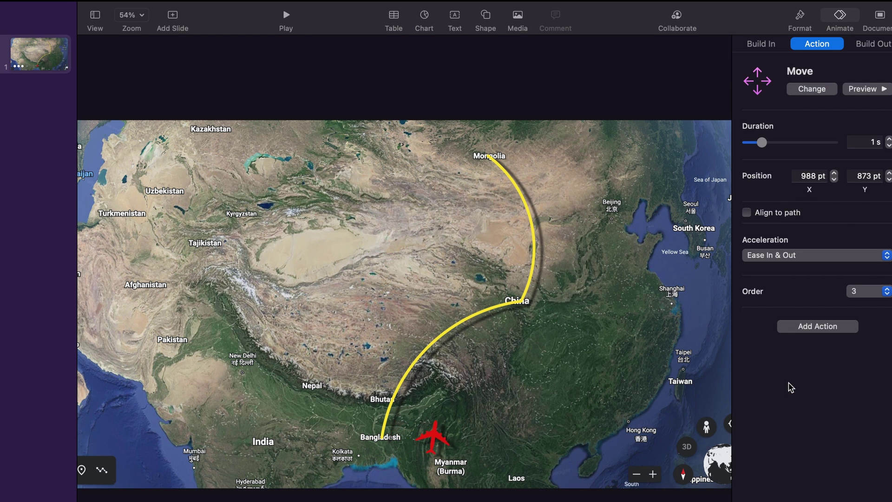
pyautogui.moveTo(437, 442); pyautogui.dragTo(489, 158)
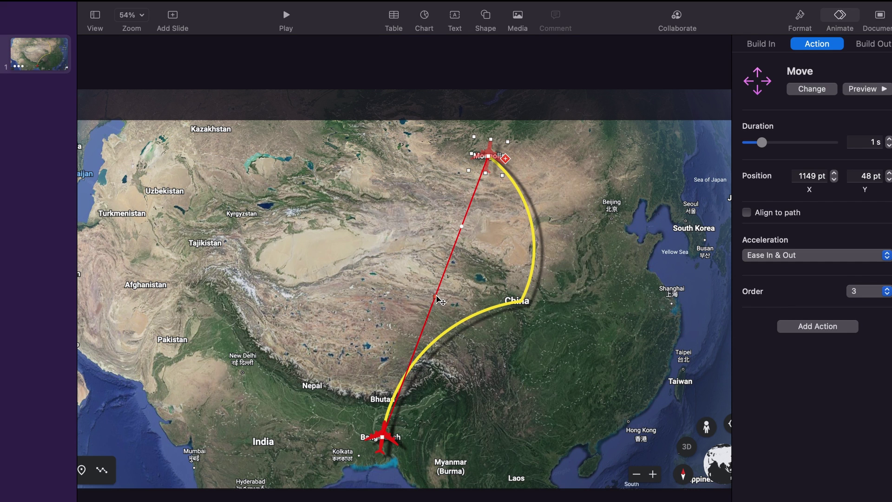
pyautogui.moveTo(435, 300); pyautogui.dragTo(524, 304)
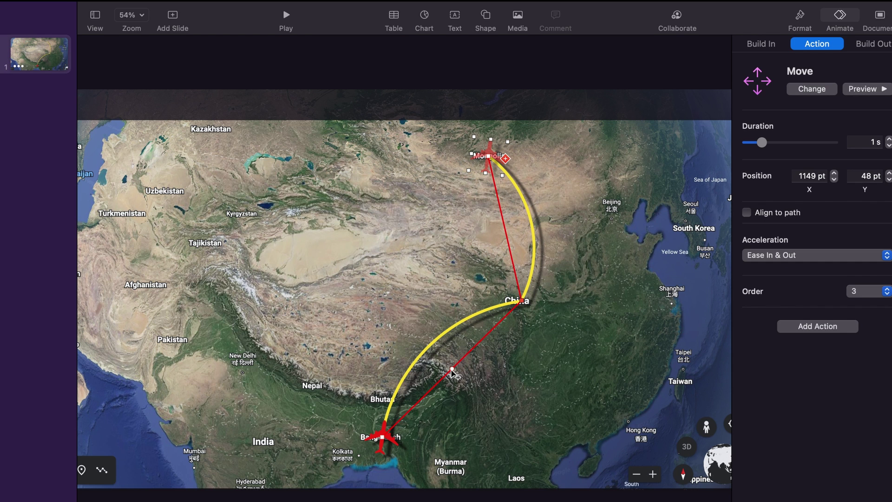
pyautogui.moveTo(452, 370); pyautogui.dragTo(430, 346)
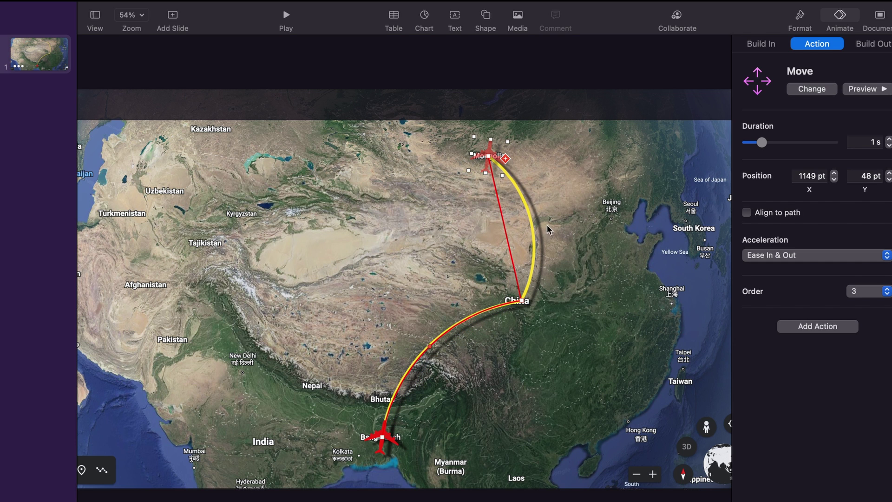
pyautogui.moveTo(506, 228); pyautogui.dragTo(532, 224)
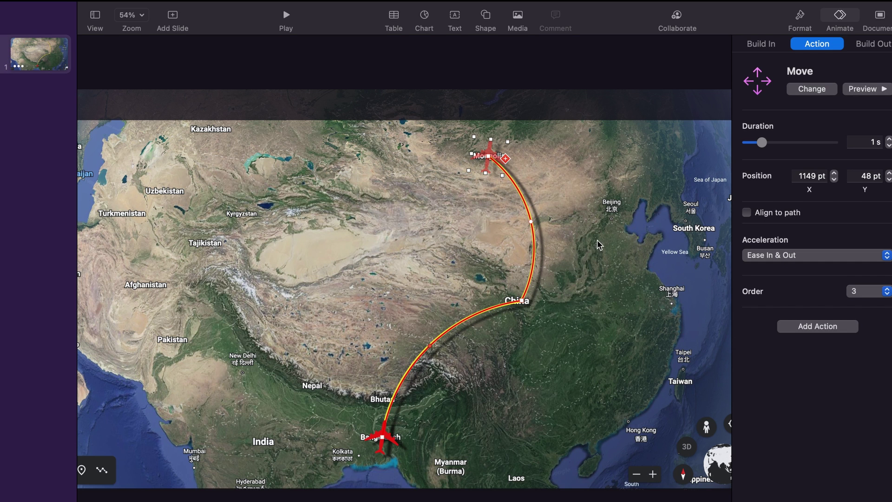
# Set the plane's Move duration to 6 s, preview it and enable Align to path
pyautogui.moveTo(763, 143); pyautogui.dragTo(788, 145)
pyautogui.click(889, 146)
pyautogui.click(889, 138)
pyautogui.click(888, 139)
pyautogui.click(865, 90)
pyautogui.click(748, 213)
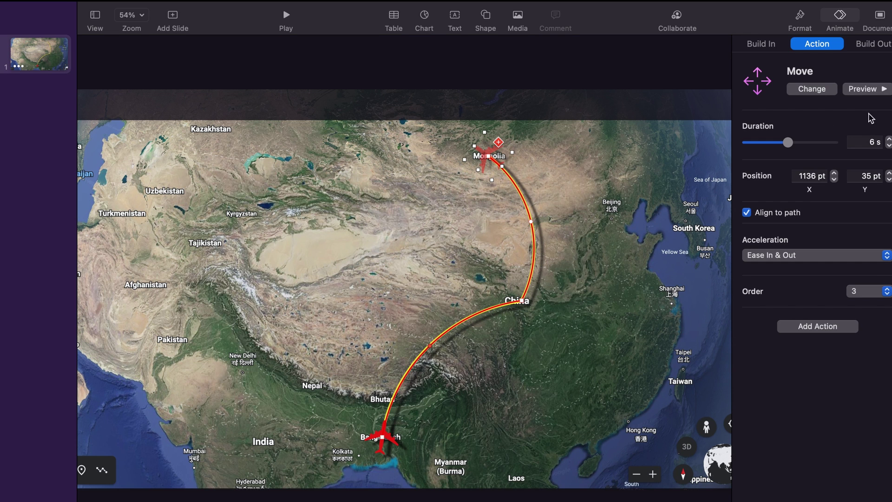
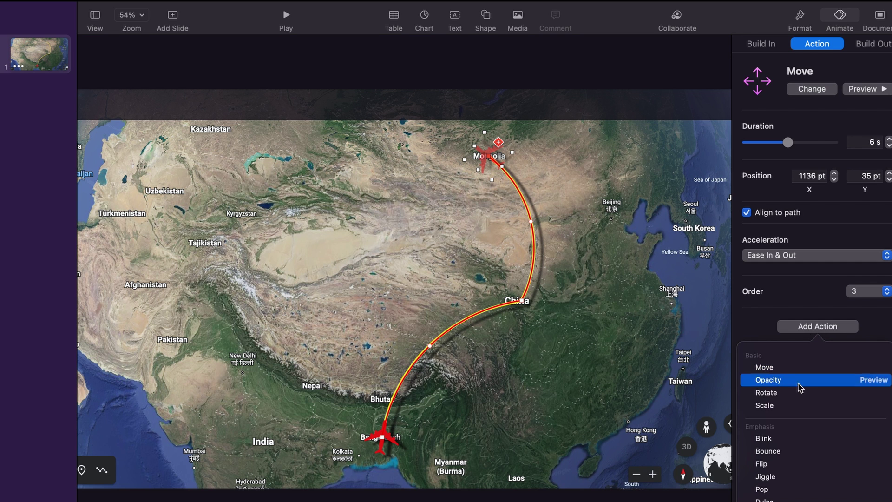
# Add a second Rotate action at the end of the plane's path with a 180° angle, and preview it
pyautogui.click(795, 394)
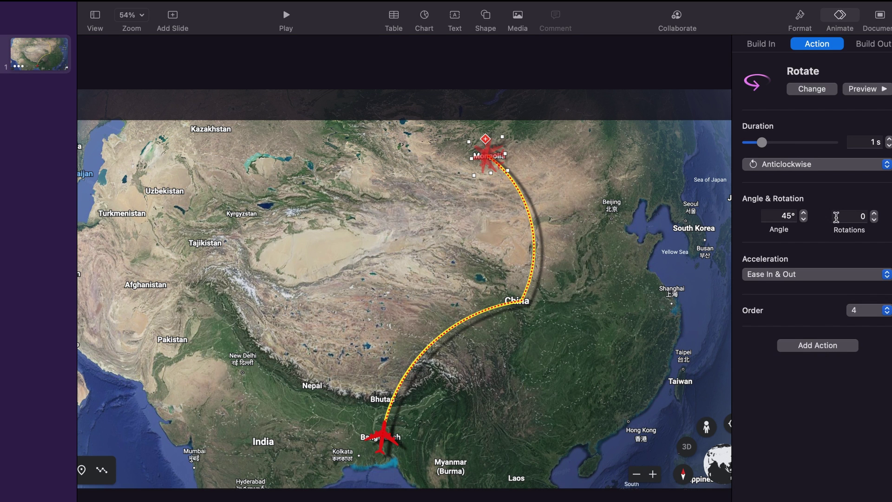
pyautogui.click(792, 215)
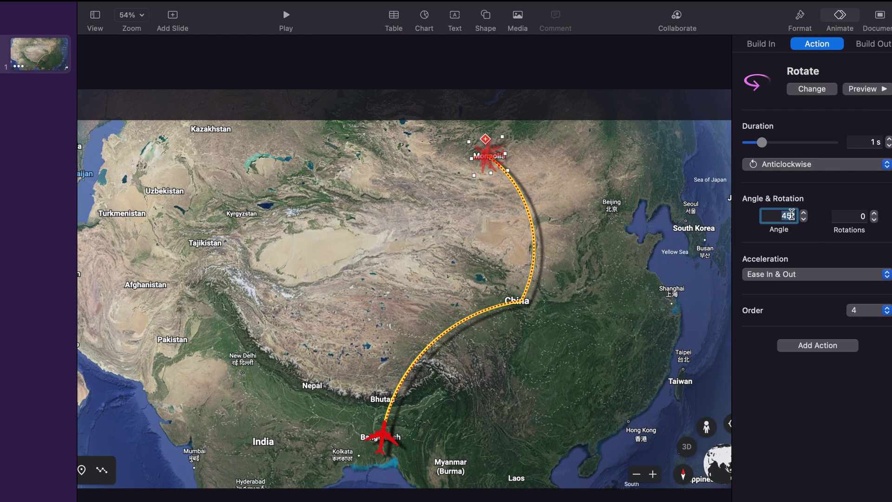
pyautogui.write('180')
pyautogui.press('Return')
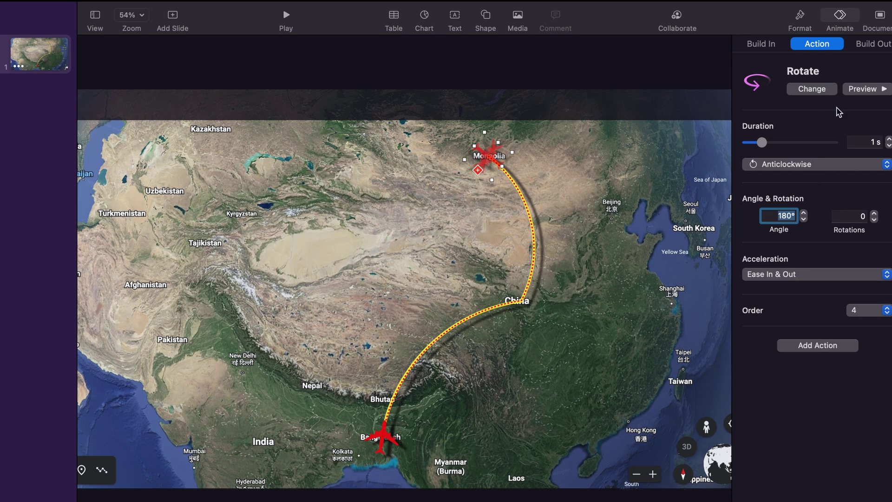
pyautogui.click(862, 93)
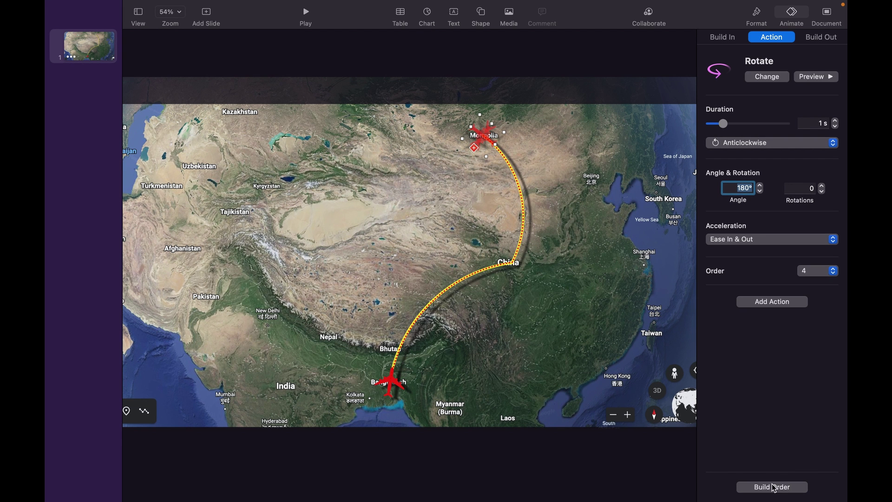
# In the build order, set the plane's first Rotate and its Move to start With Build 1
pyautogui.click(773, 487)
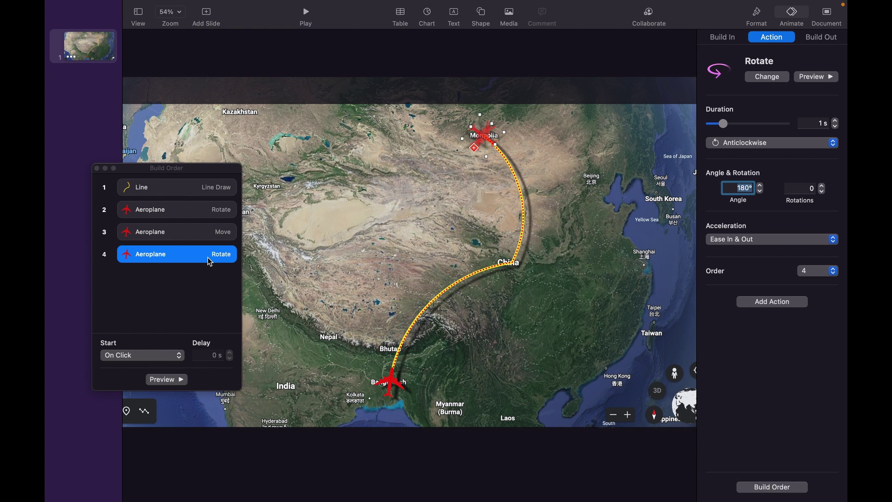
pyautogui.click(199, 212)
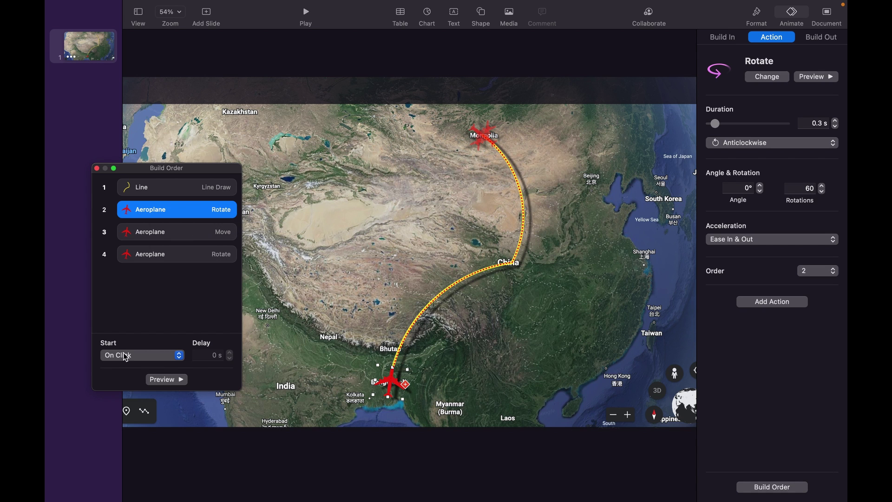
pyautogui.click(153, 356)
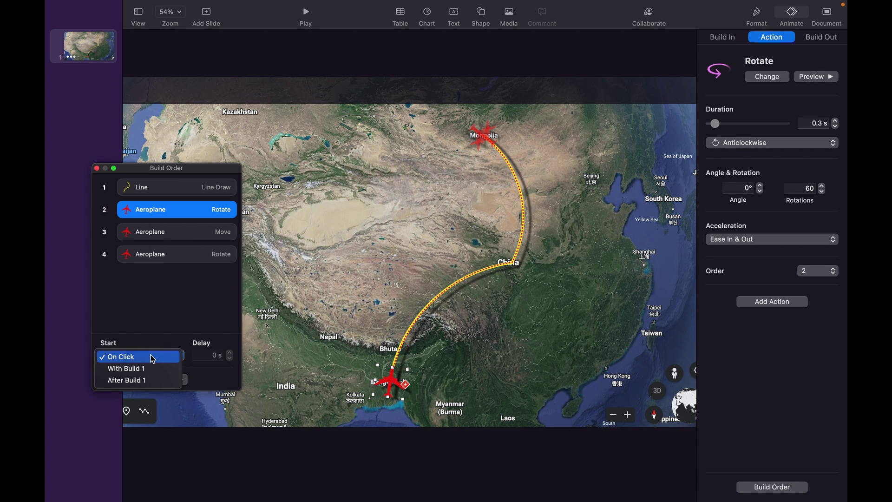
pyautogui.click(151, 369)
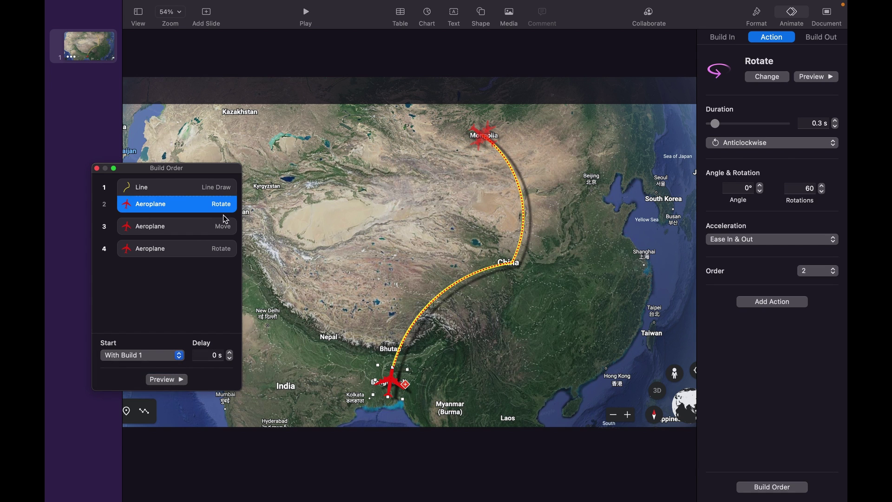
pyautogui.click(213, 232)
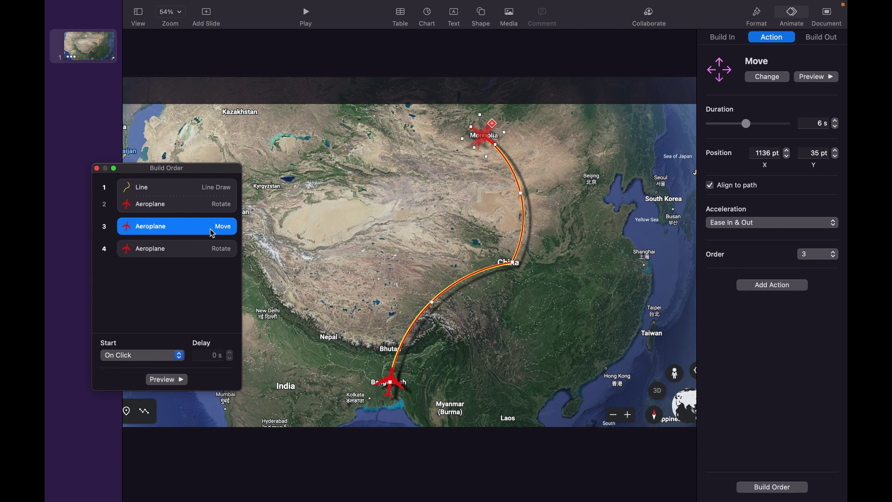
pyautogui.click(165, 360)
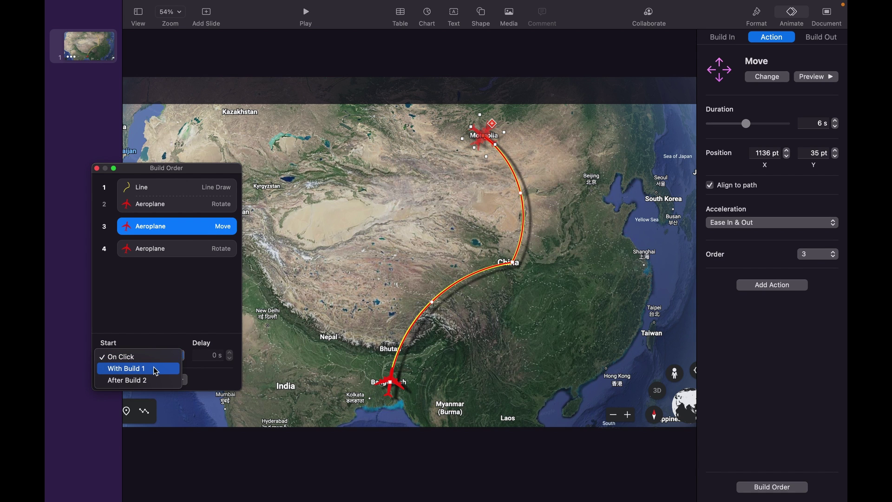
pyautogui.click(156, 370)
# Set the plane's final Rotate to start After Build 3 and close the build order
pyautogui.click(179, 249)
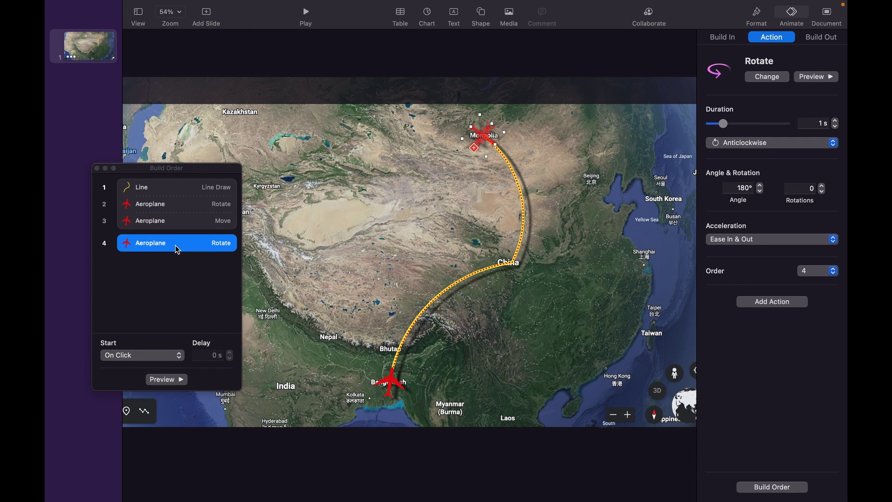
pyautogui.click(168, 359)
pyautogui.click(149, 370)
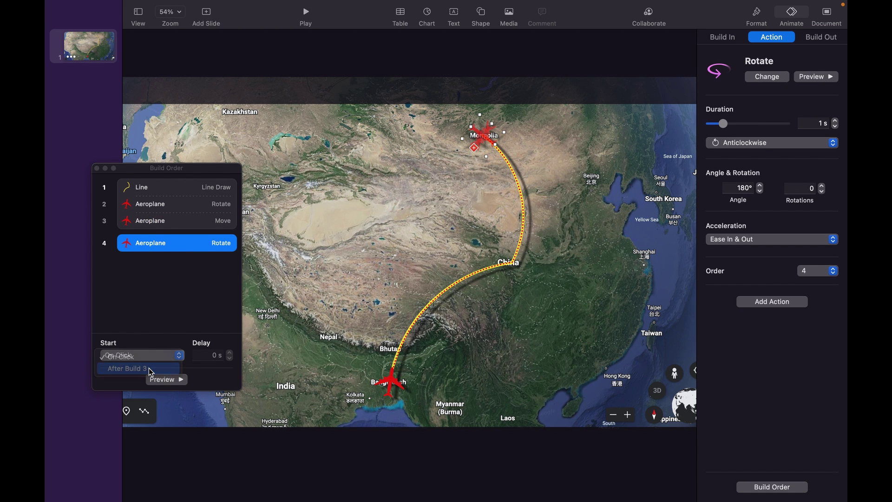
pyautogui.click(97, 167)
pyautogui.click(368, 111)
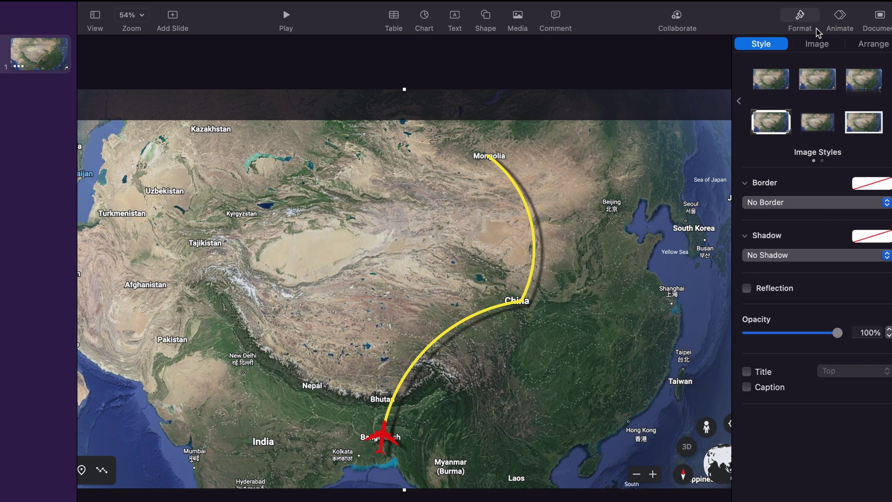
# Give the yellow route line filled-circle endpoints at both ends and play the slide to check the full animation
pyautogui.click(490, 160)
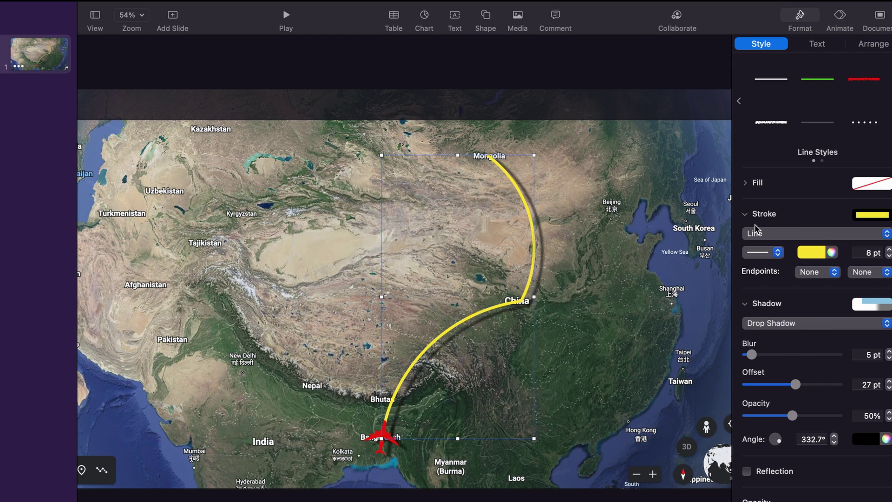
pyautogui.click(818, 273)
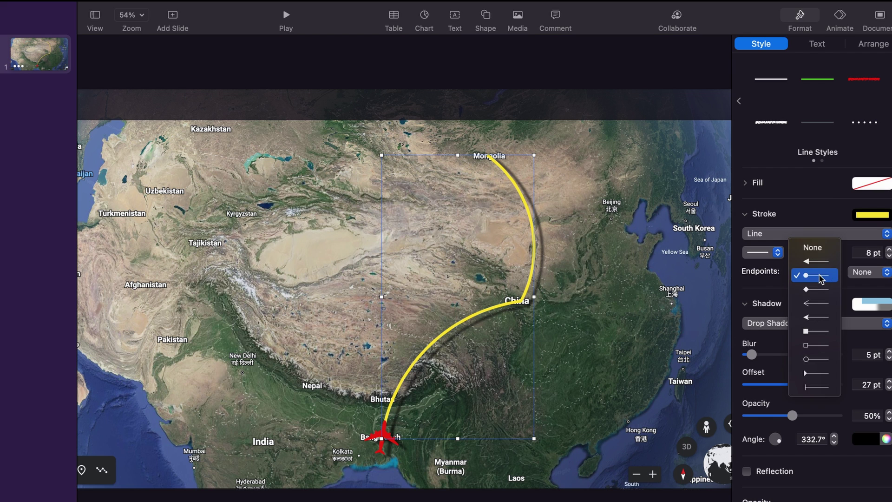
pyautogui.click(818, 275)
pyautogui.click(867, 272)
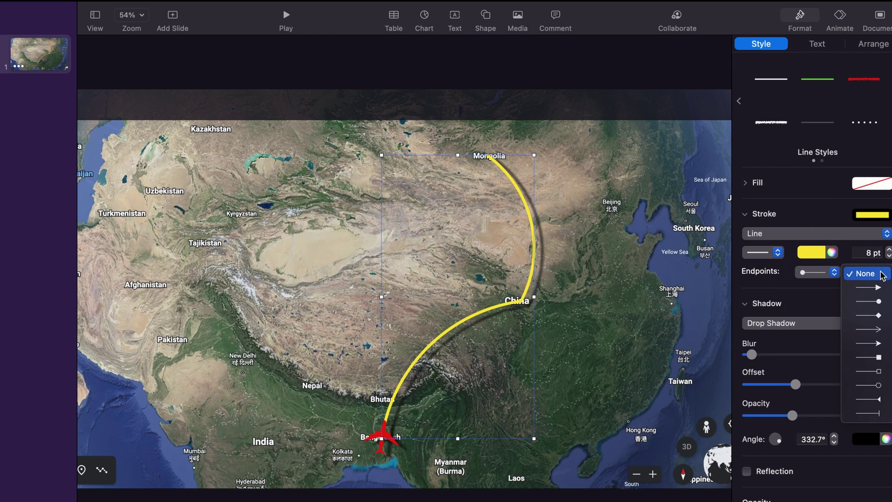
pyautogui.click(874, 302)
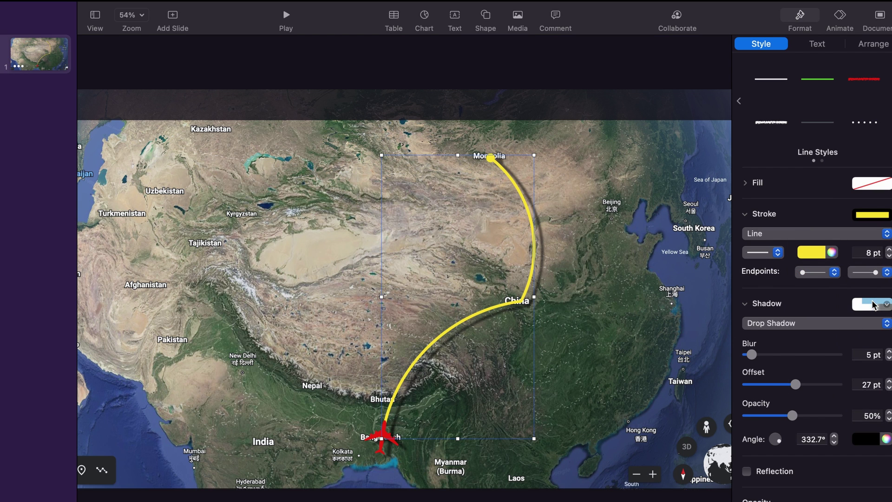
pyautogui.click(288, 18)
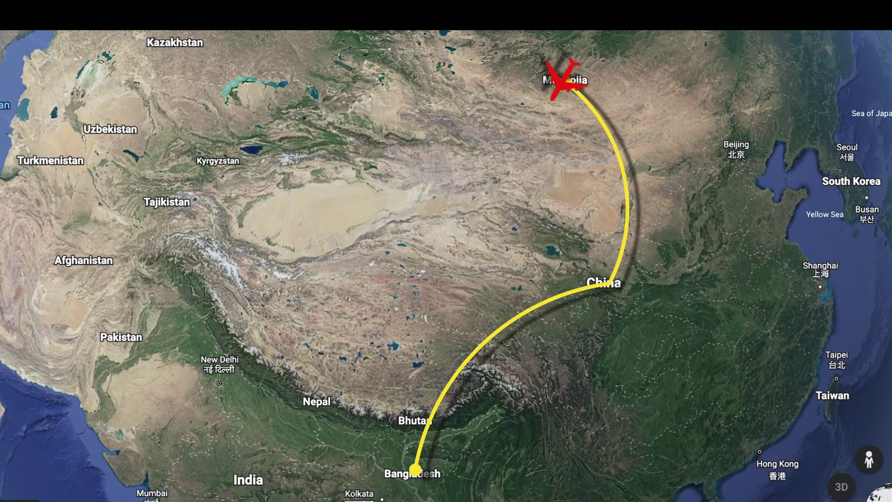
pyautogui.press('Escape')
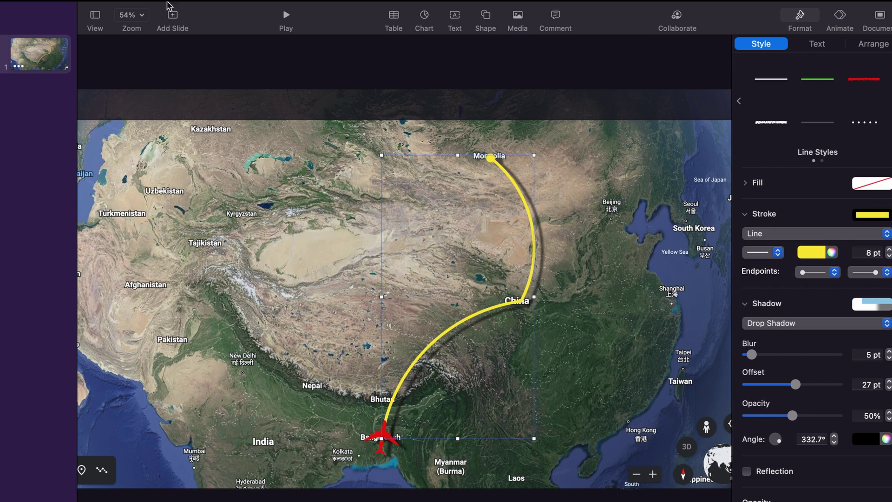
# Set up a movie export of the presentation with Custom 1920 x 1080 resolution and Apple ProRes 4444 compression
pyautogui.moveTo(104, 6)
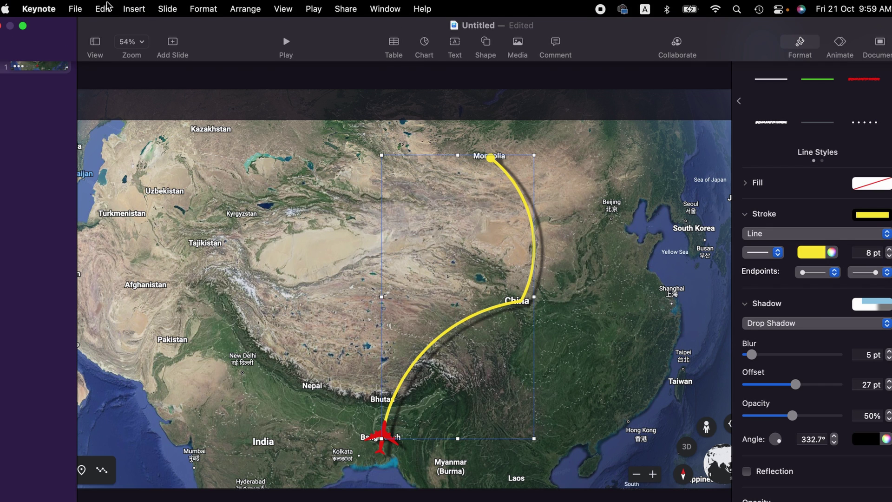
pyautogui.click(75, 7)
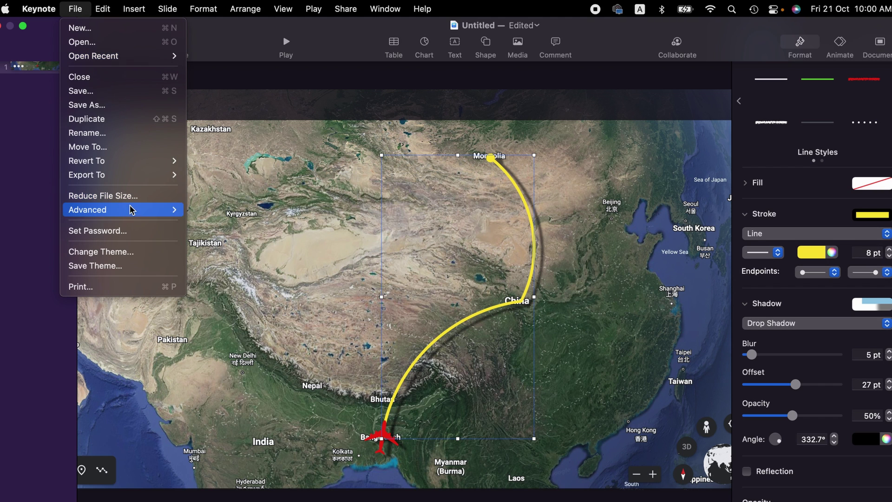
pyautogui.moveTo(116, 173)
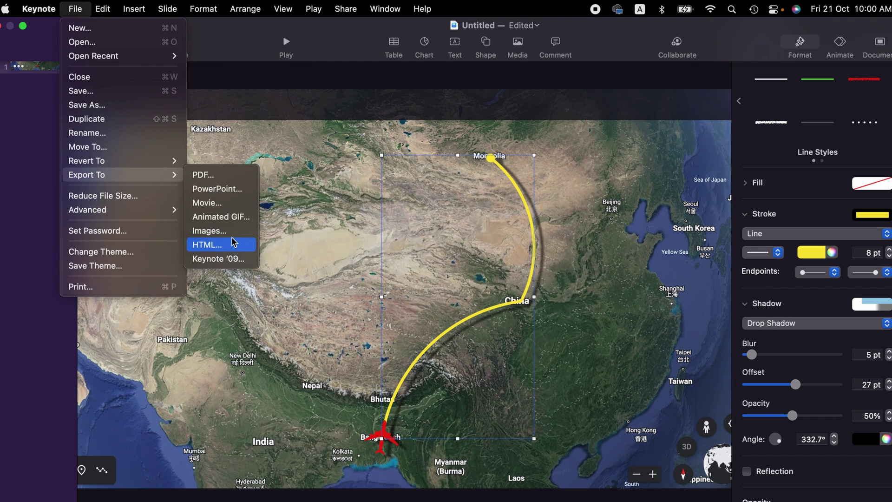
pyautogui.click(221, 209)
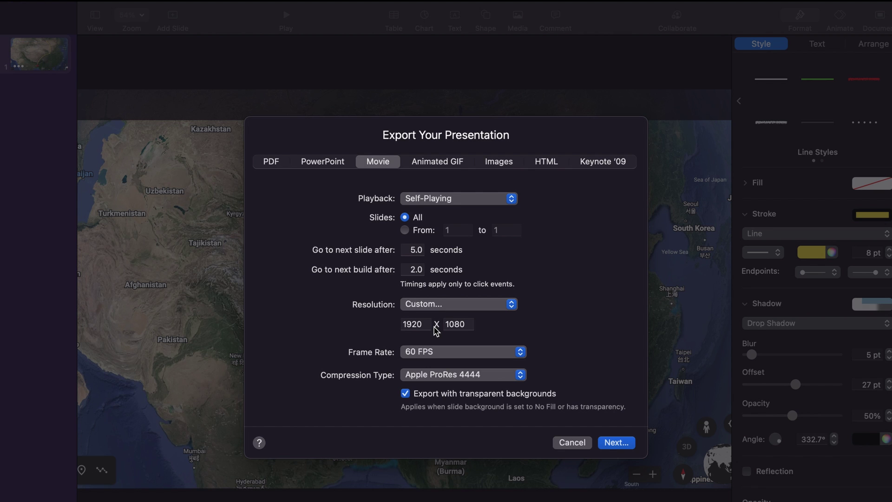
pyautogui.click(483, 305)
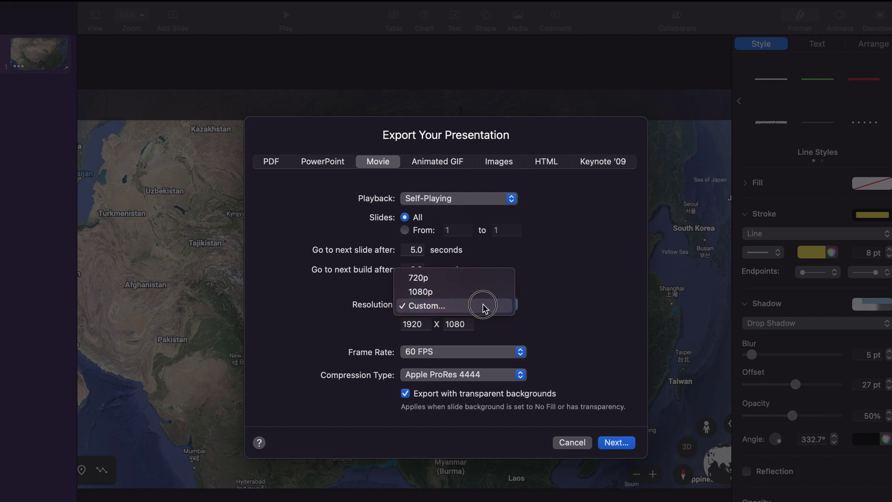
pyautogui.click(596, 315)
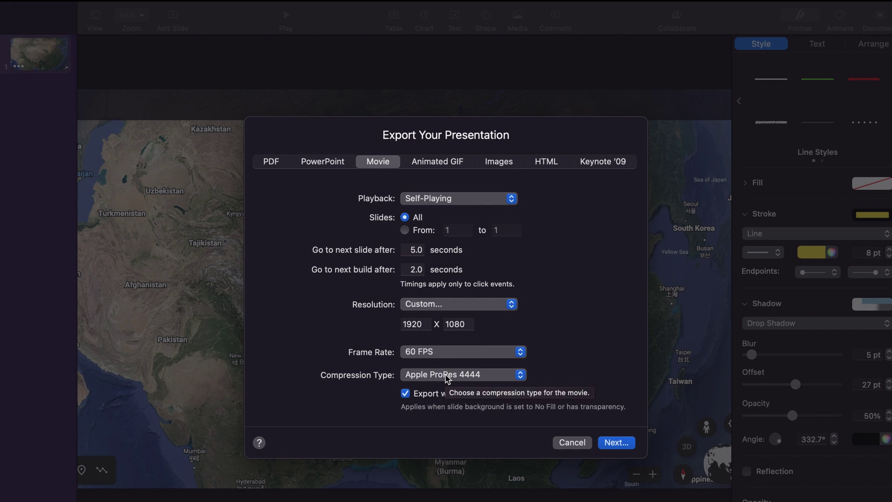
pyautogui.click(480, 376)
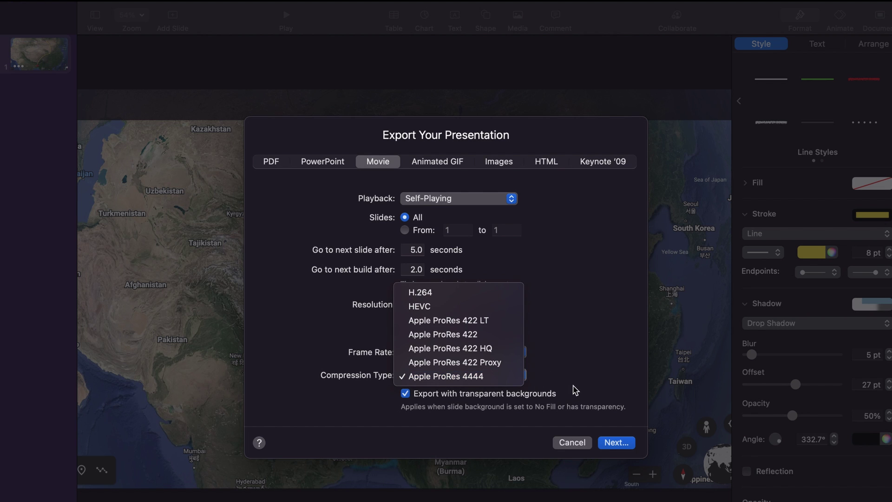
pyautogui.click(516, 374)
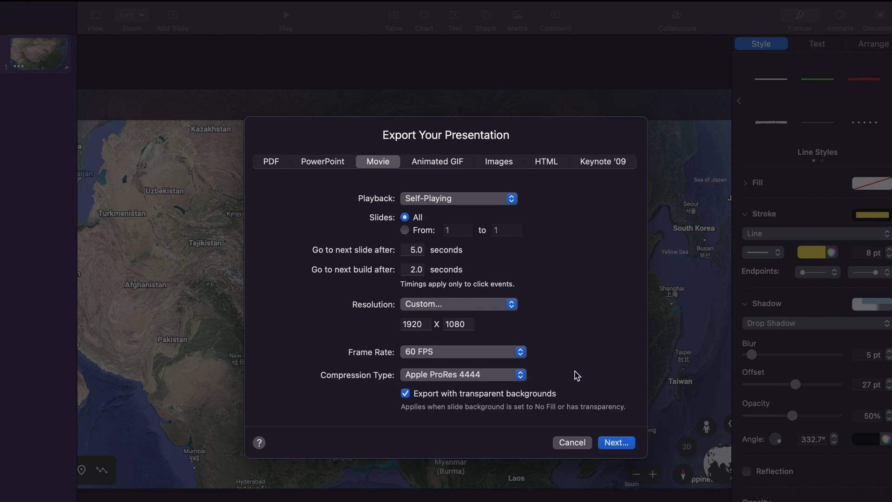
# Export the movie to the Desktop as "Travel Map Animation", replacing the existing file of that name
pyautogui.click(614, 442)
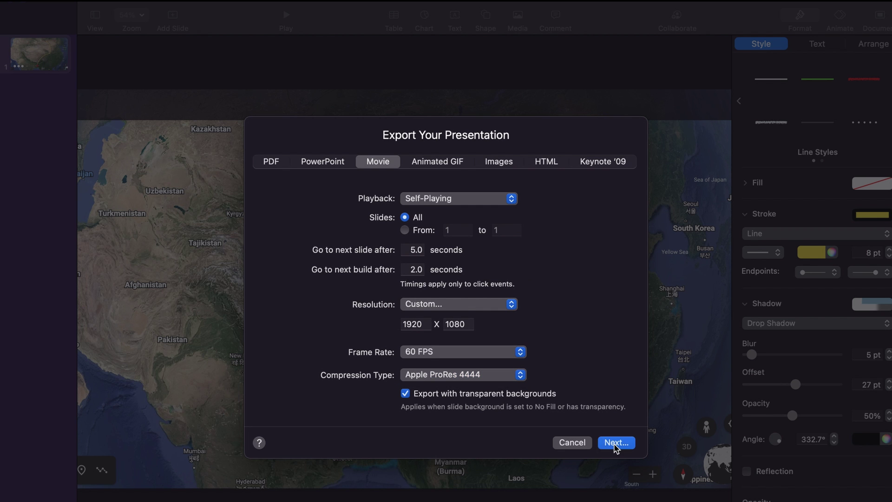
pyautogui.write('Ne')
pyautogui.press('BackSpace')
pyautogui.press('BackSpace')
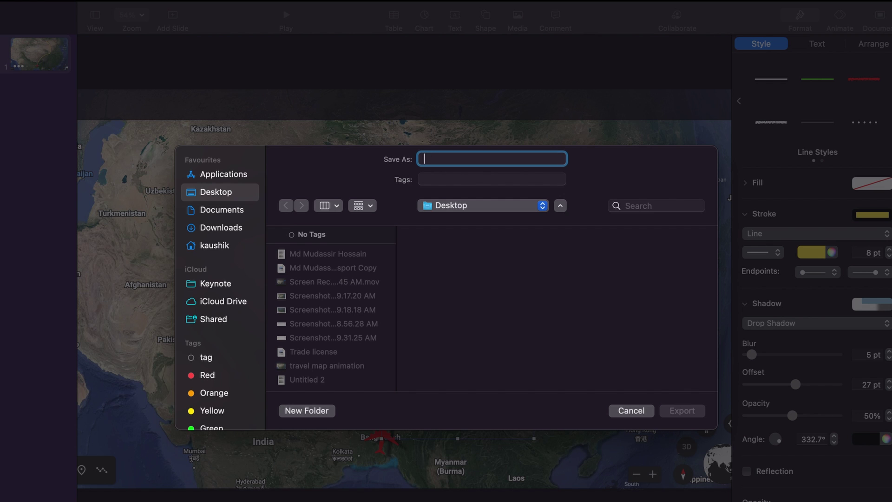
pyautogui.write('Travel')
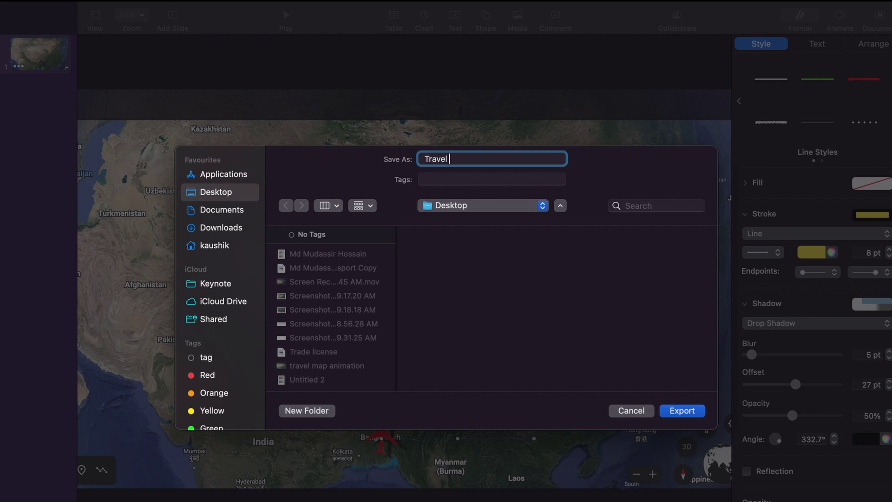
pyautogui.write(' Map Animation')
pyautogui.click(682, 411)
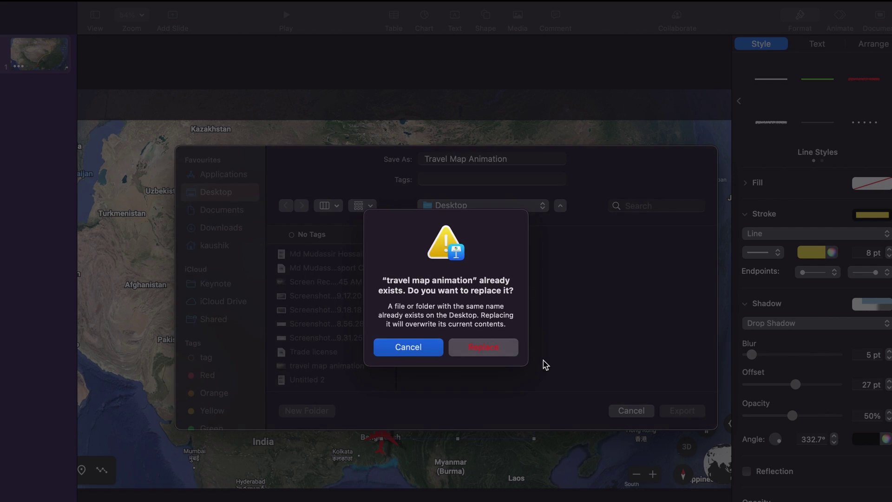
pyautogui.click(478, 352)
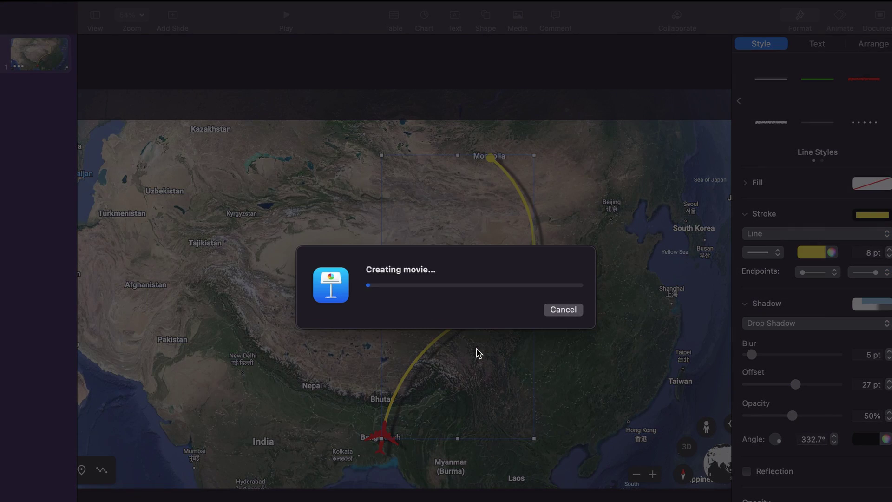